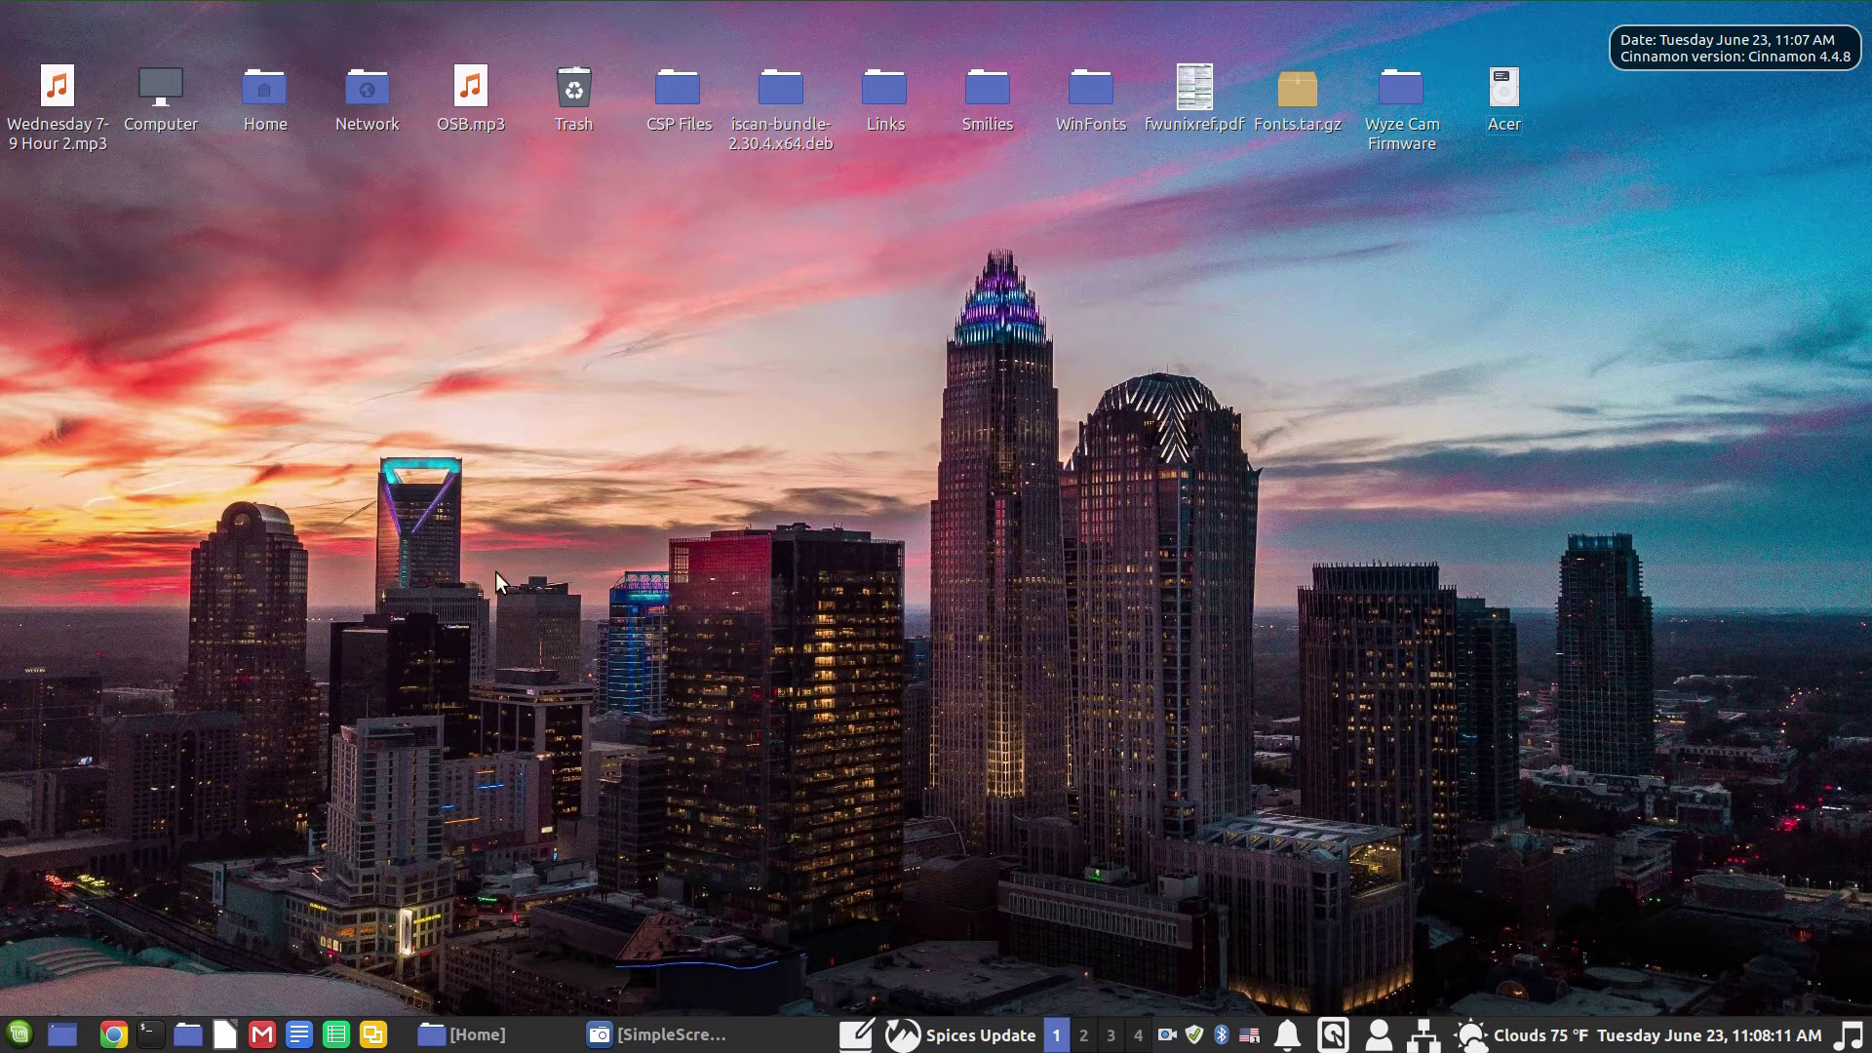
# Step: Launch System Settings from the applications menu and scroll down to the Hardware section
pyautogui.click(15, 1038)
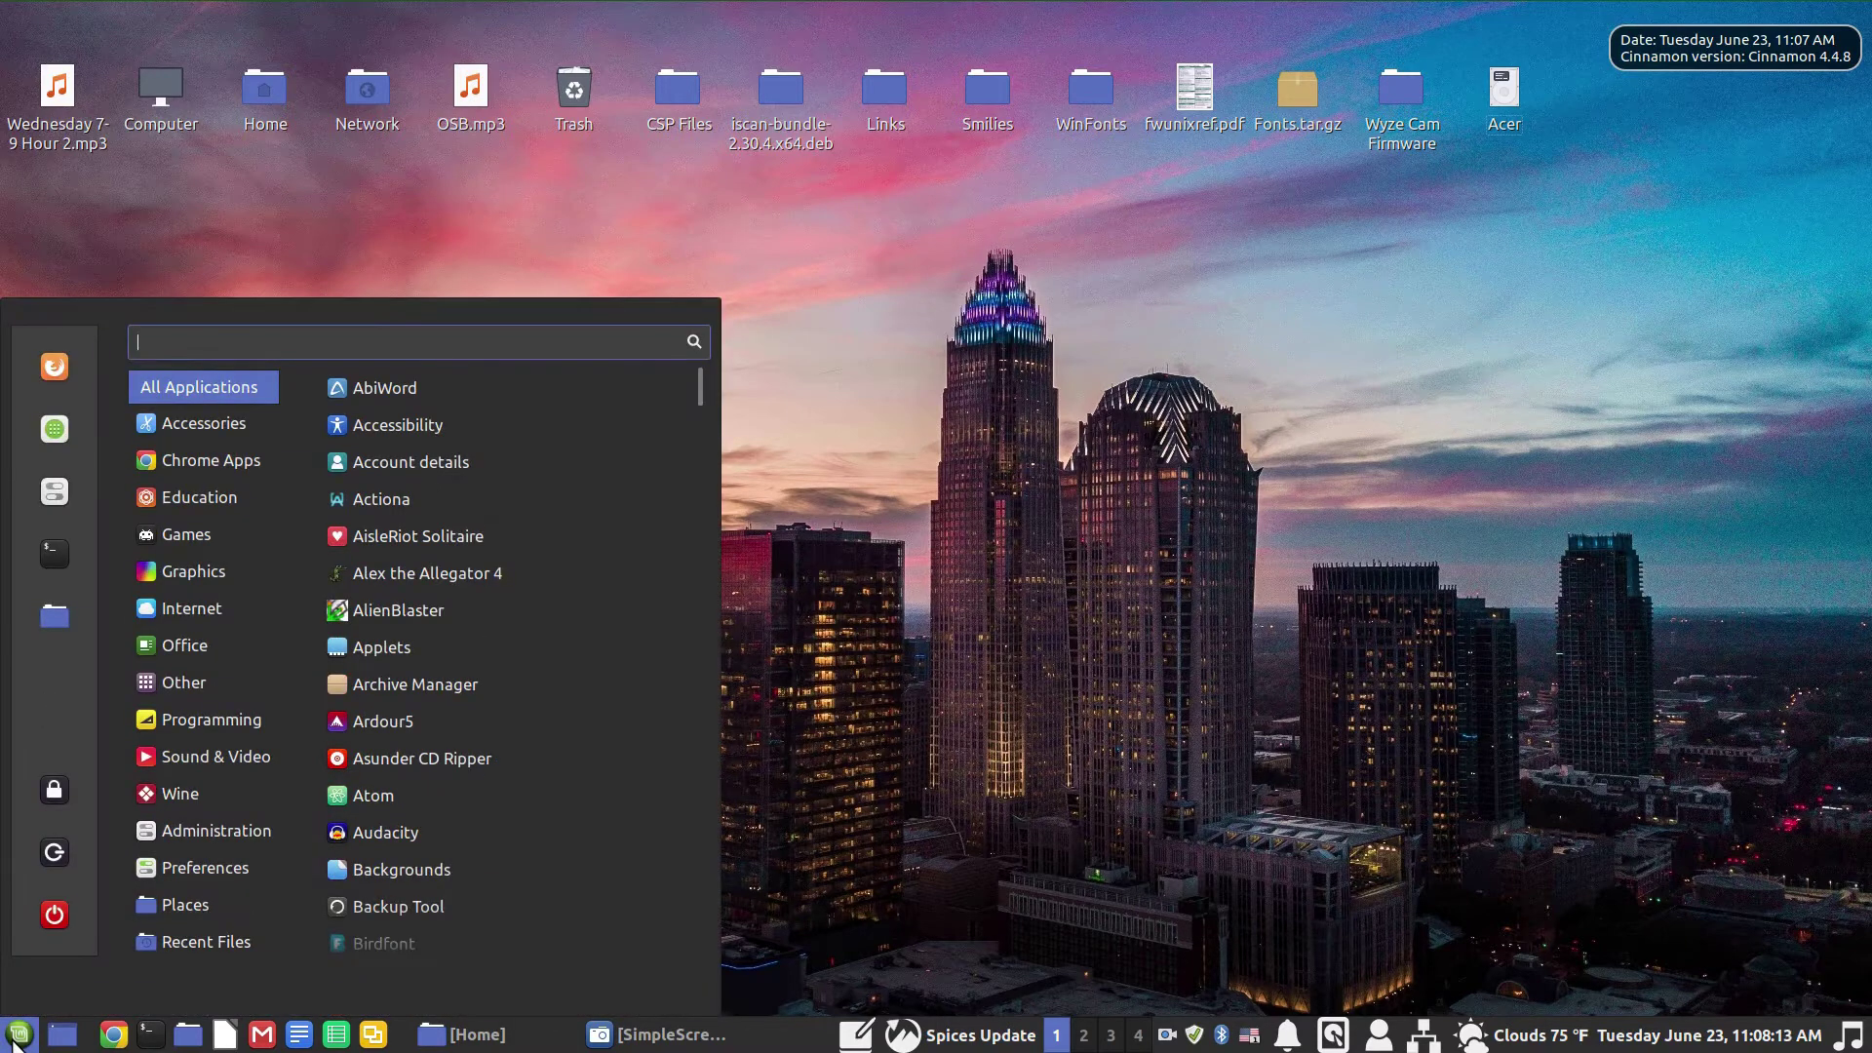
pyautogui.click(51, 491)
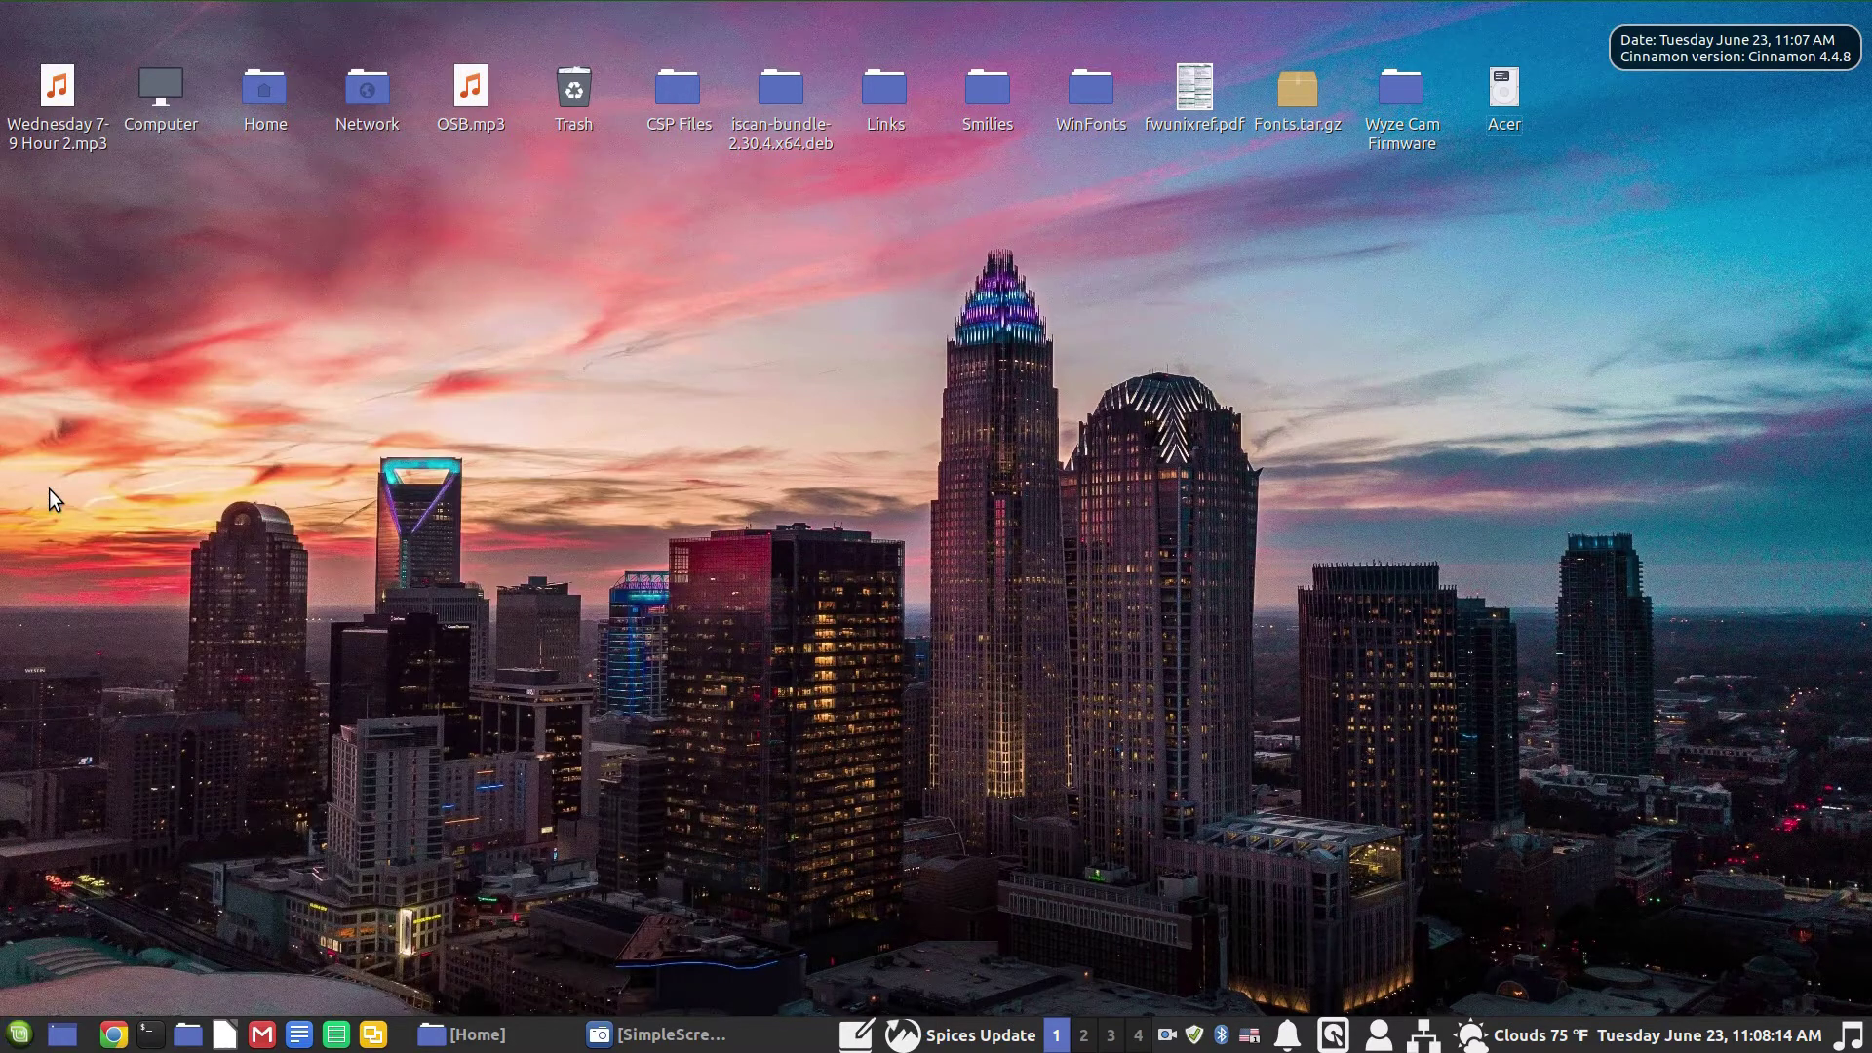
pyautogui.scroll(-5, 723, 469)
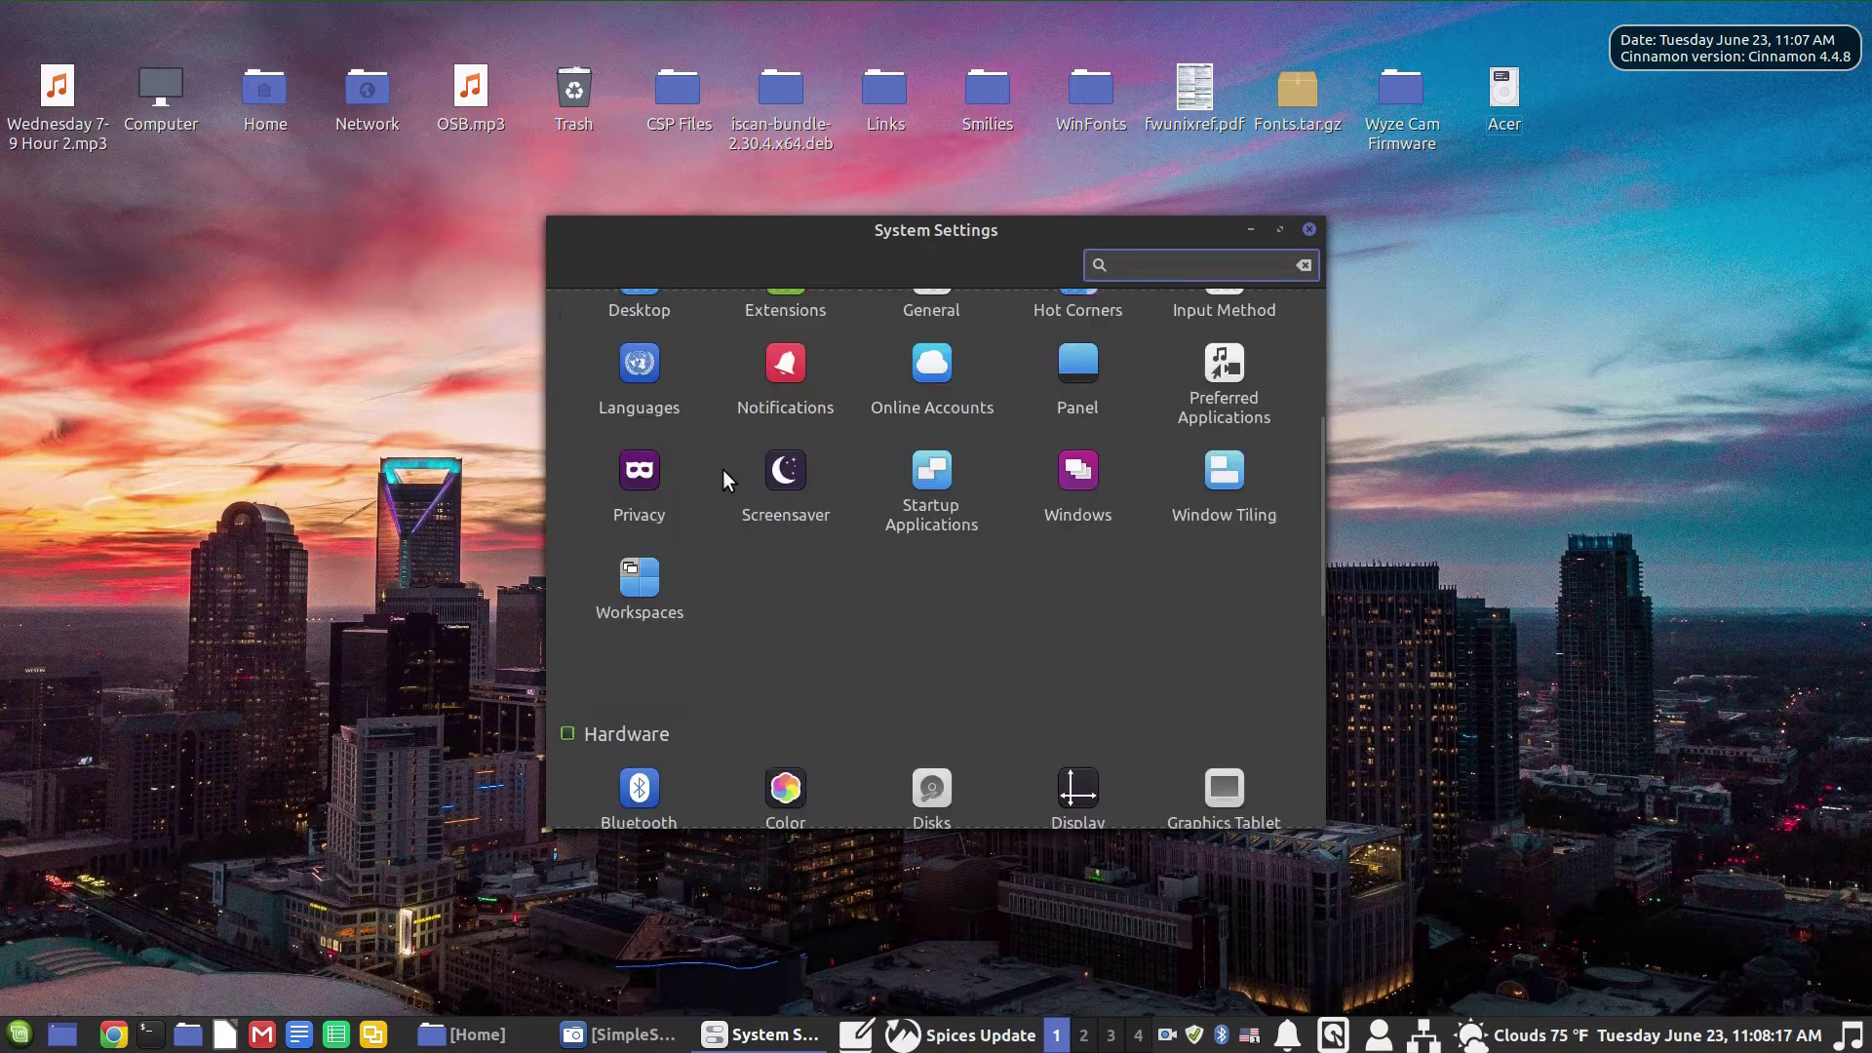
pyautogui.scroll(-3, 724, 471)
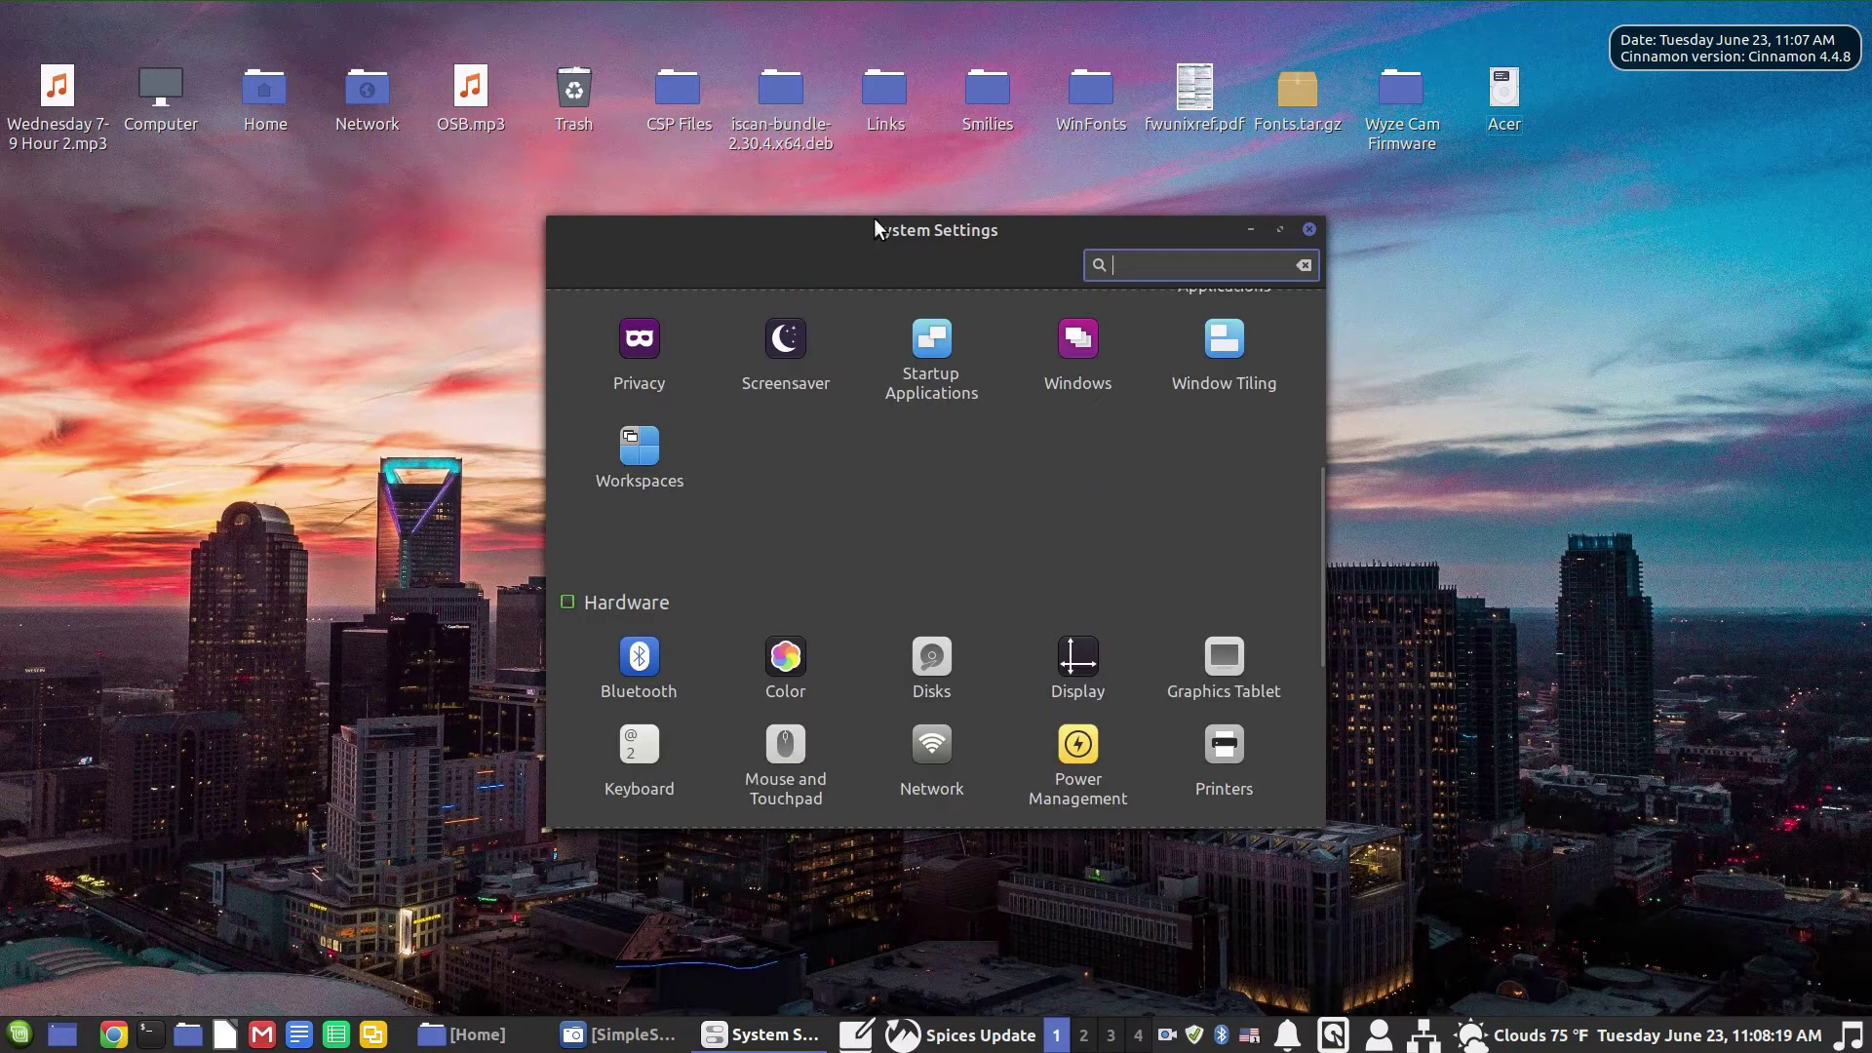
# Step: Open Disks from the Hardware section, move its window left, and close System Settings
pyautogui.click(932, 661)
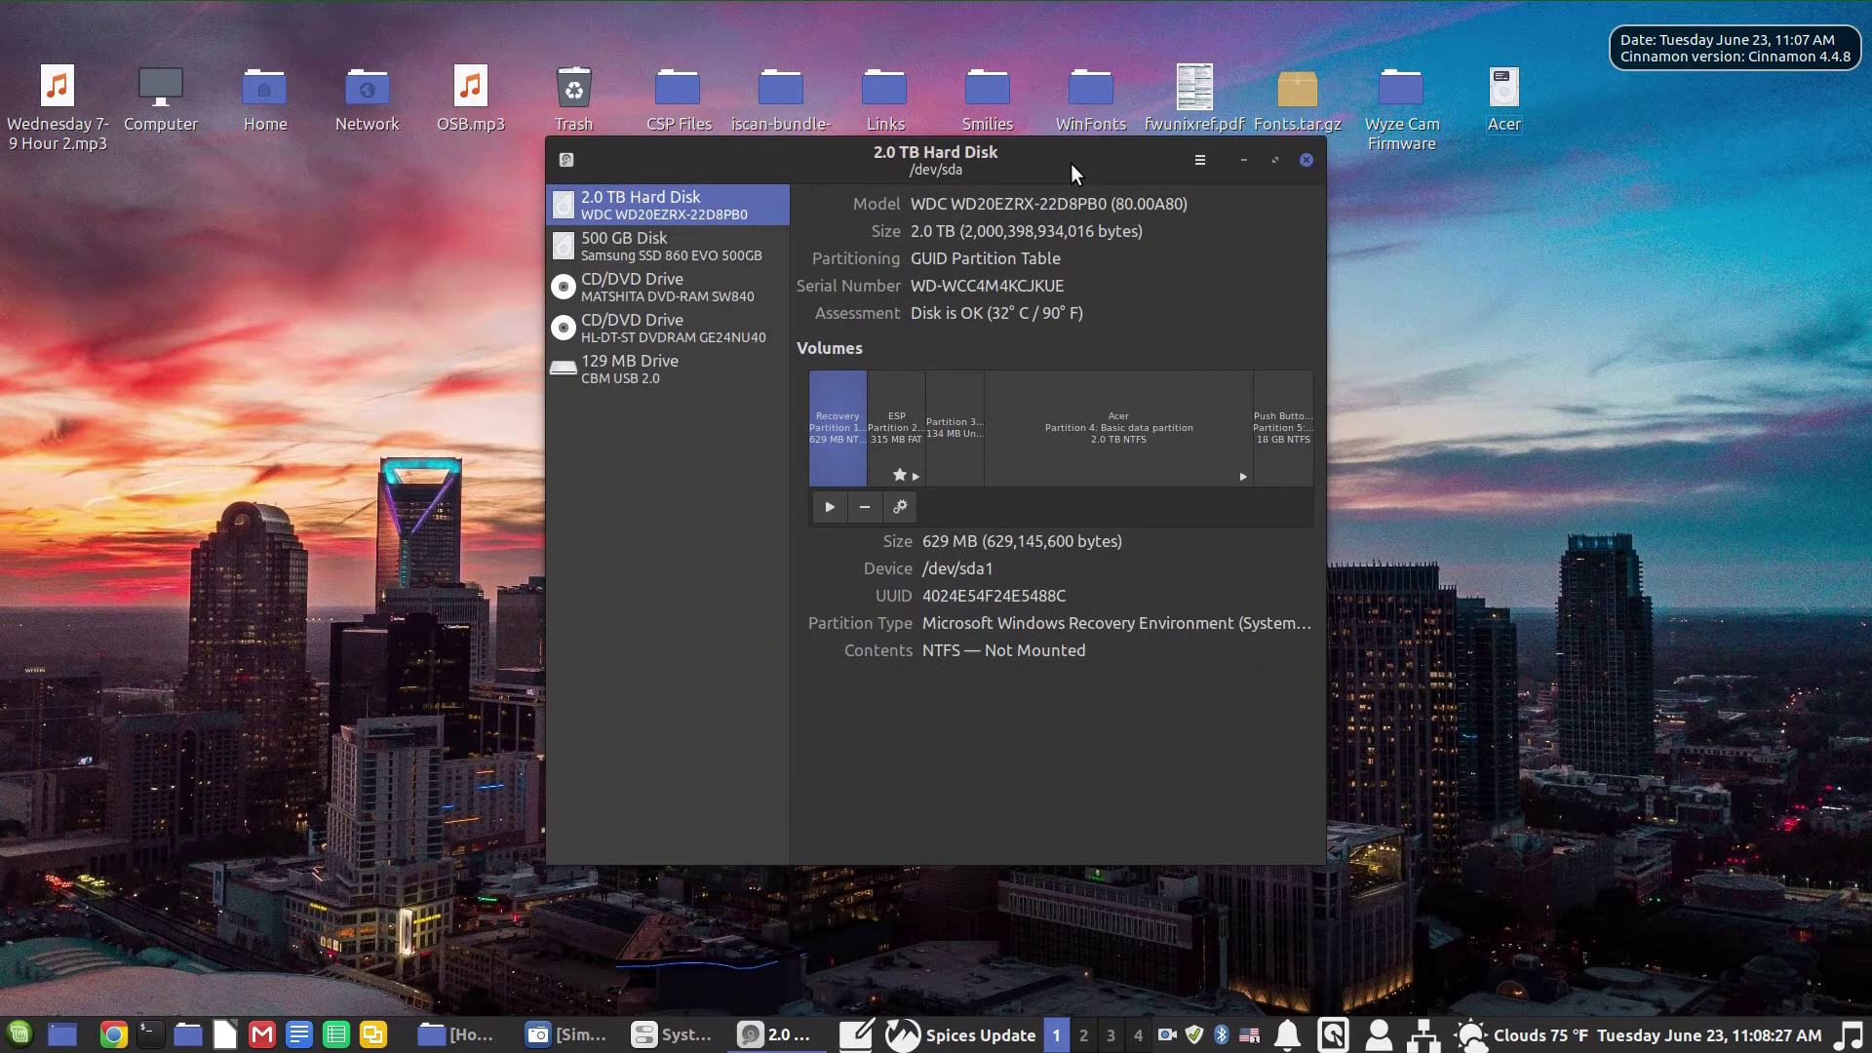
pyautogui.moveTo(960, 156); pyautogui.dragTo(882, 181)
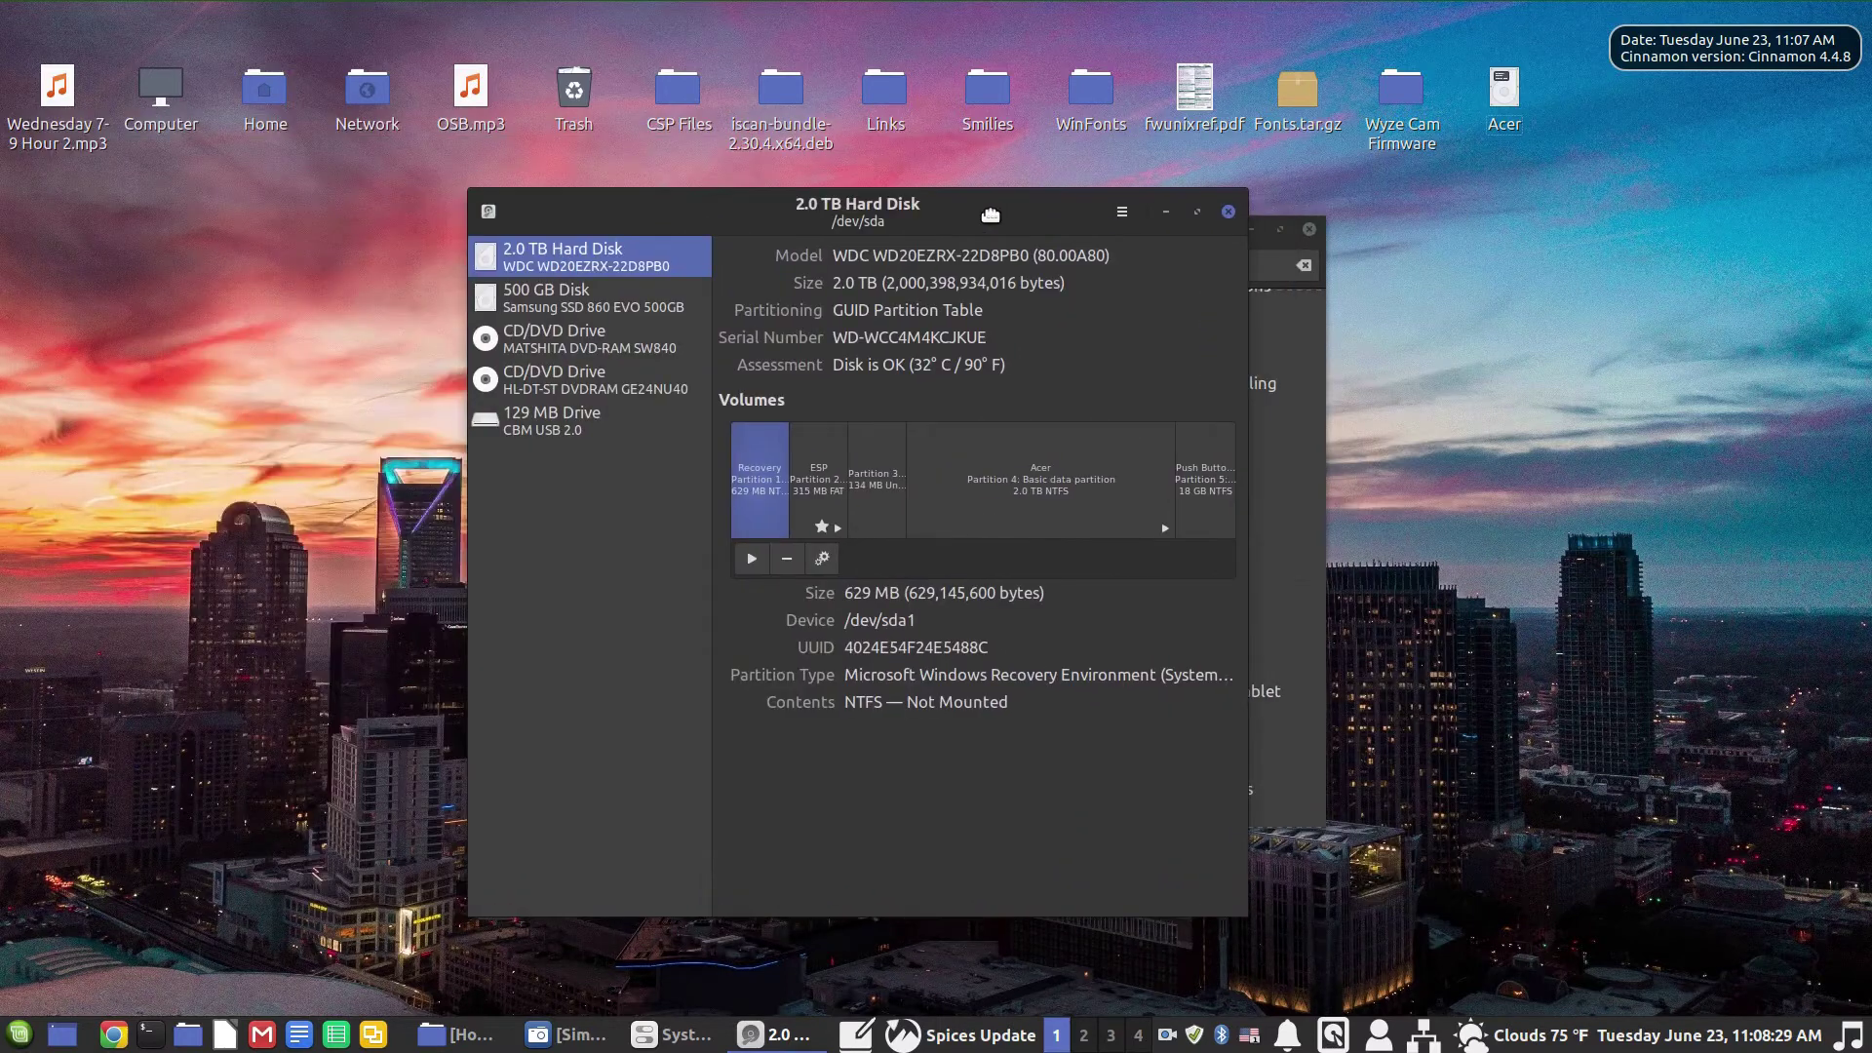
pyautogui.click(1309, 229)
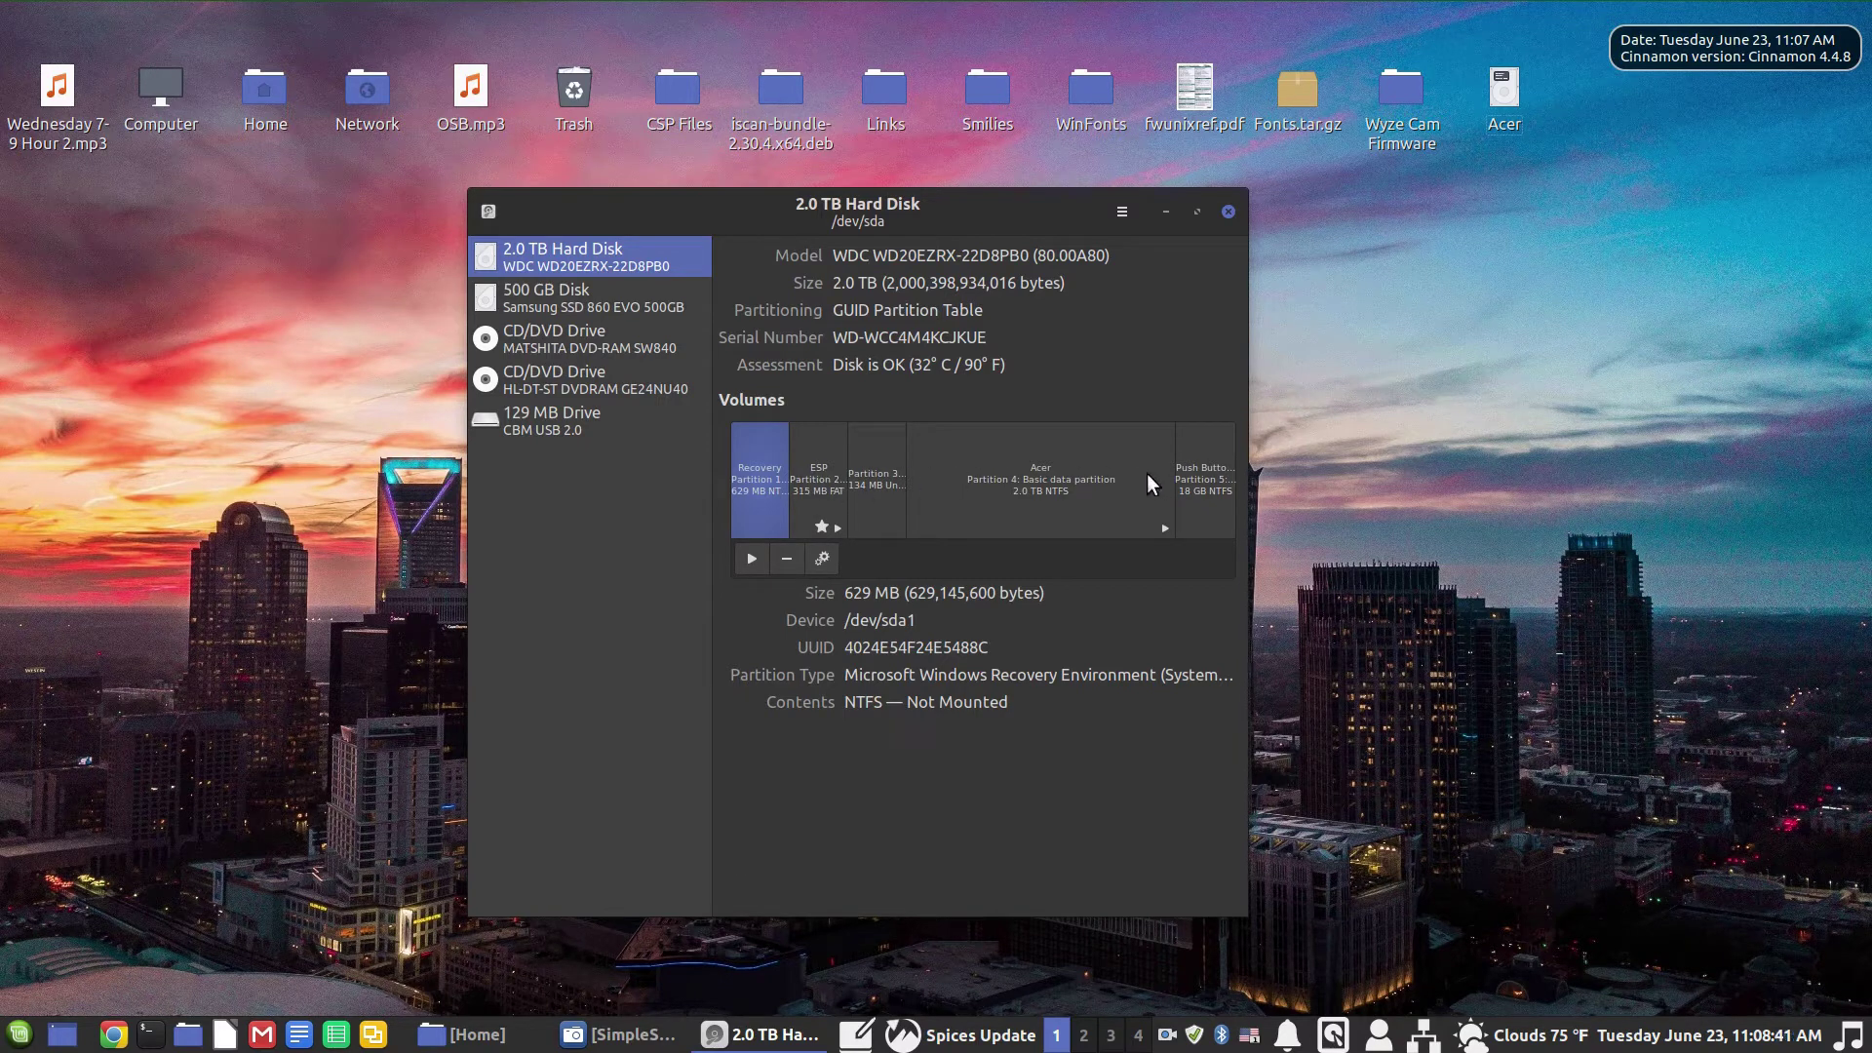
# Step: Inspect the 500 GB disk and both CD/DVD drives in the Disks sidebar
pyautogui.click(546, 303)
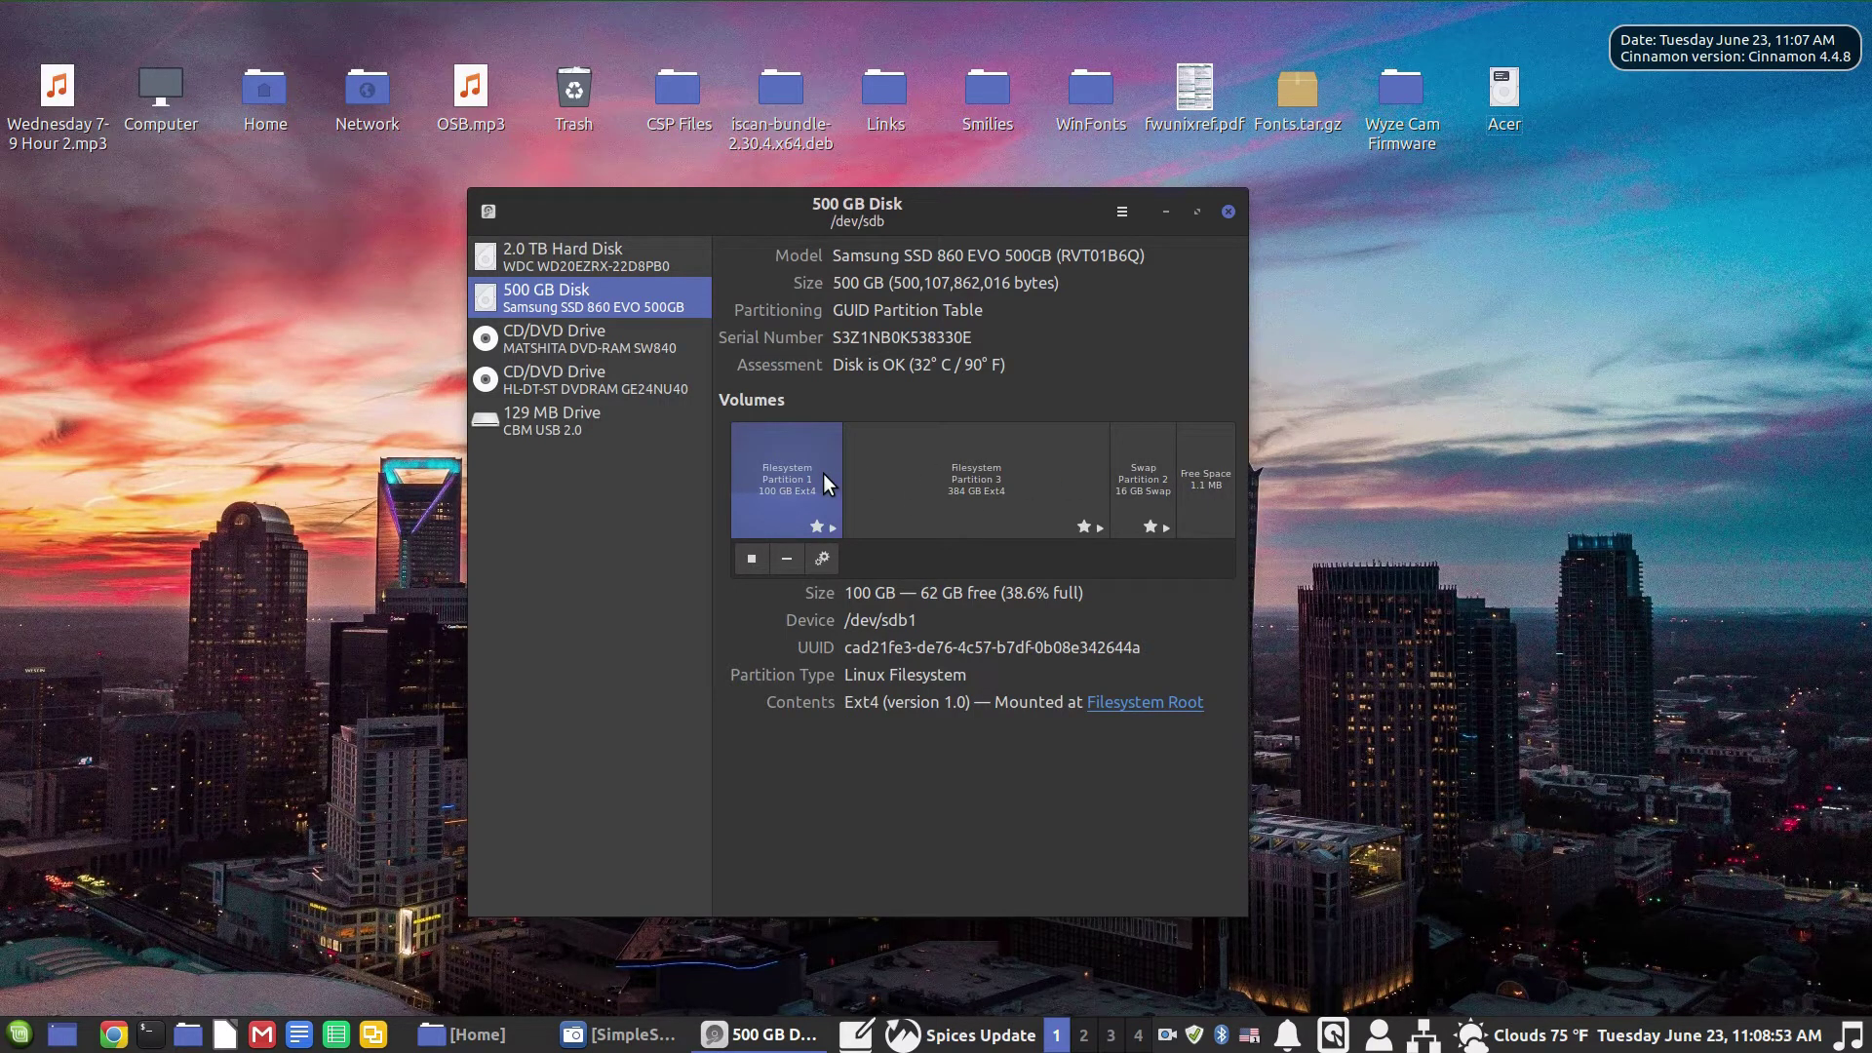
pyautogui.click(583, 343)
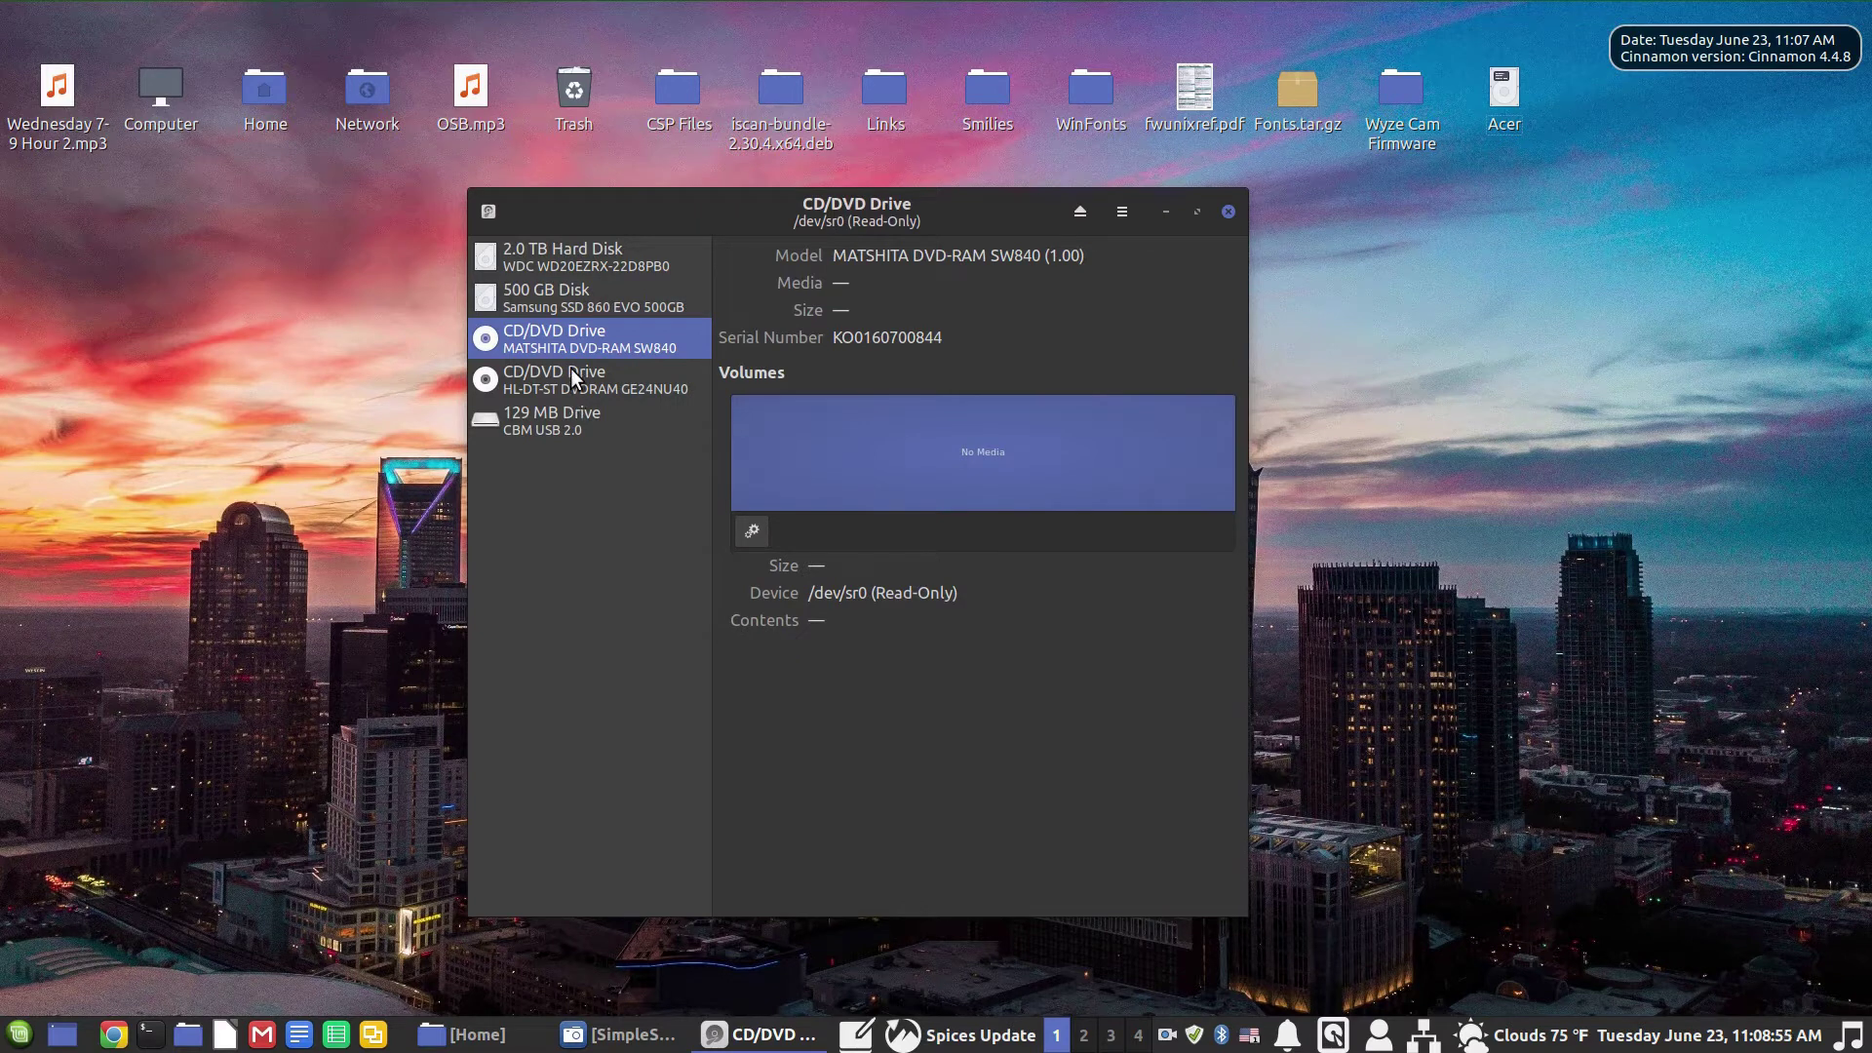
pyautogui.click(570, 374)
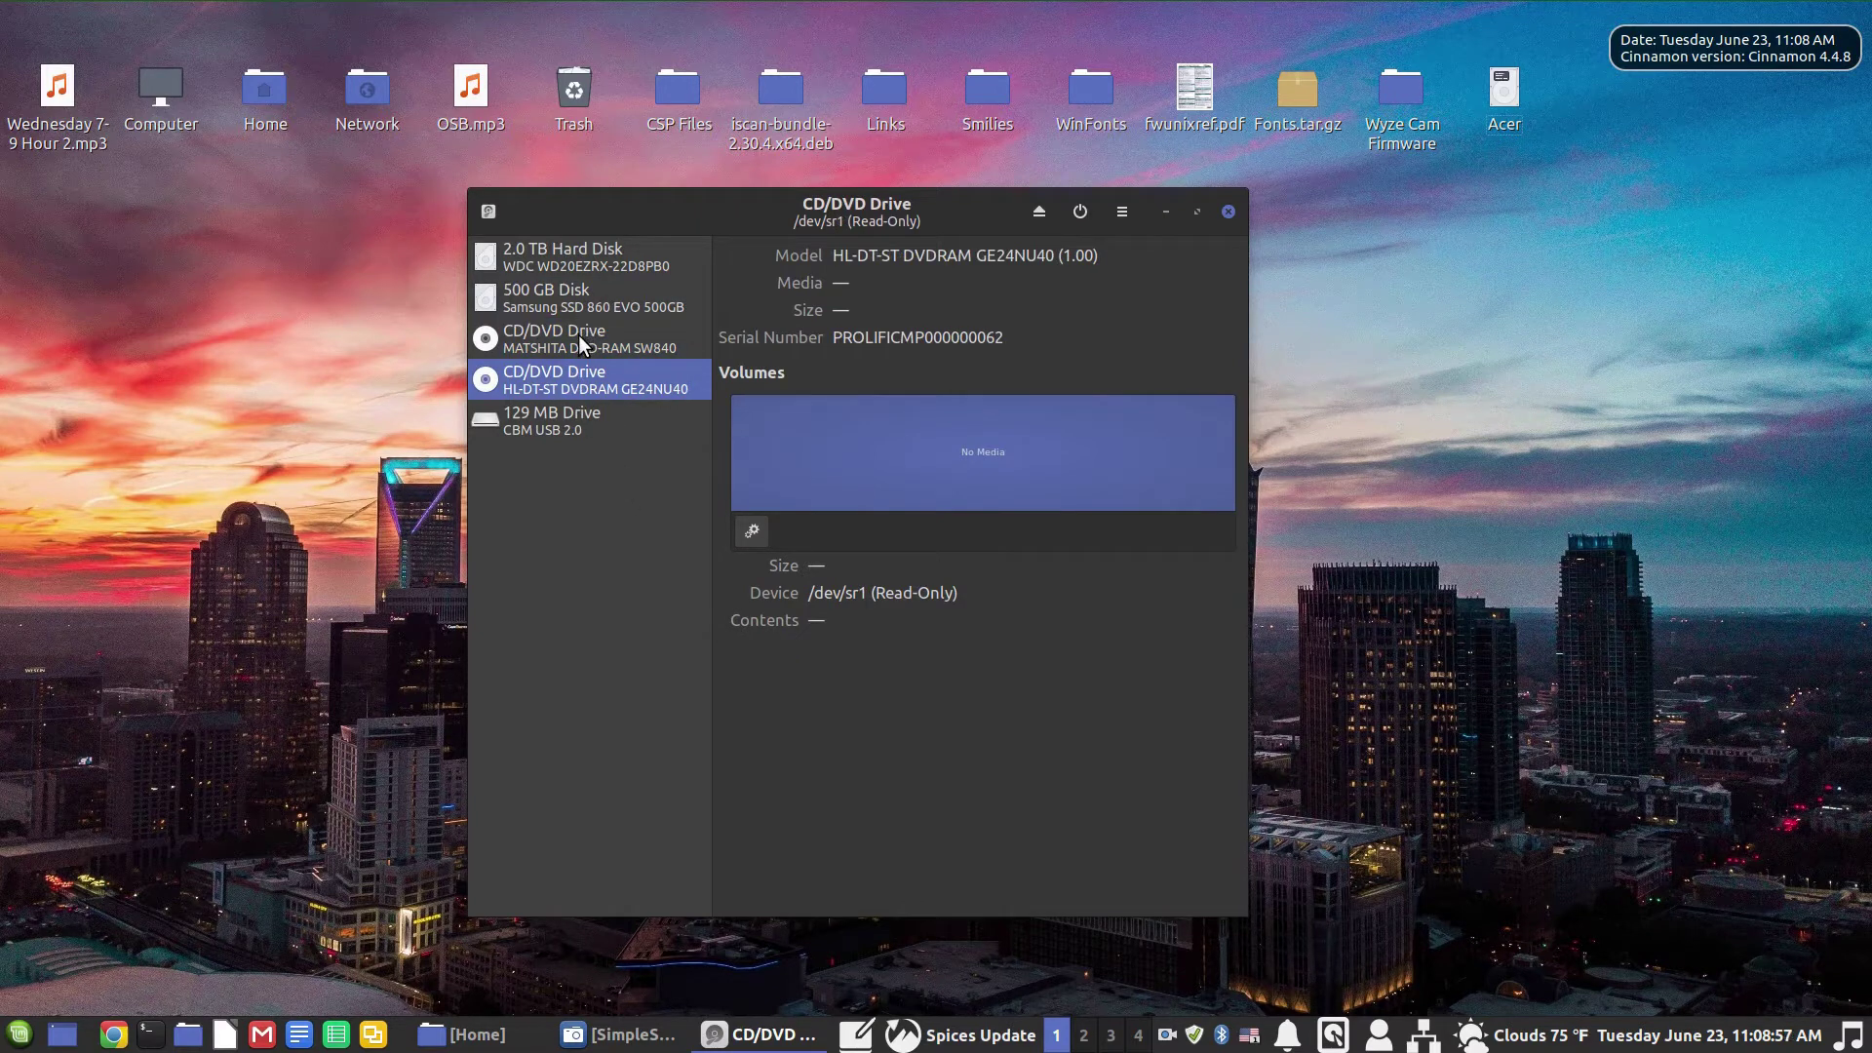
# Step: Select the 129 MB USB drive (/dev/sdc) and bring up its drive-wide actions menu
pyautogui.click(534, 429)
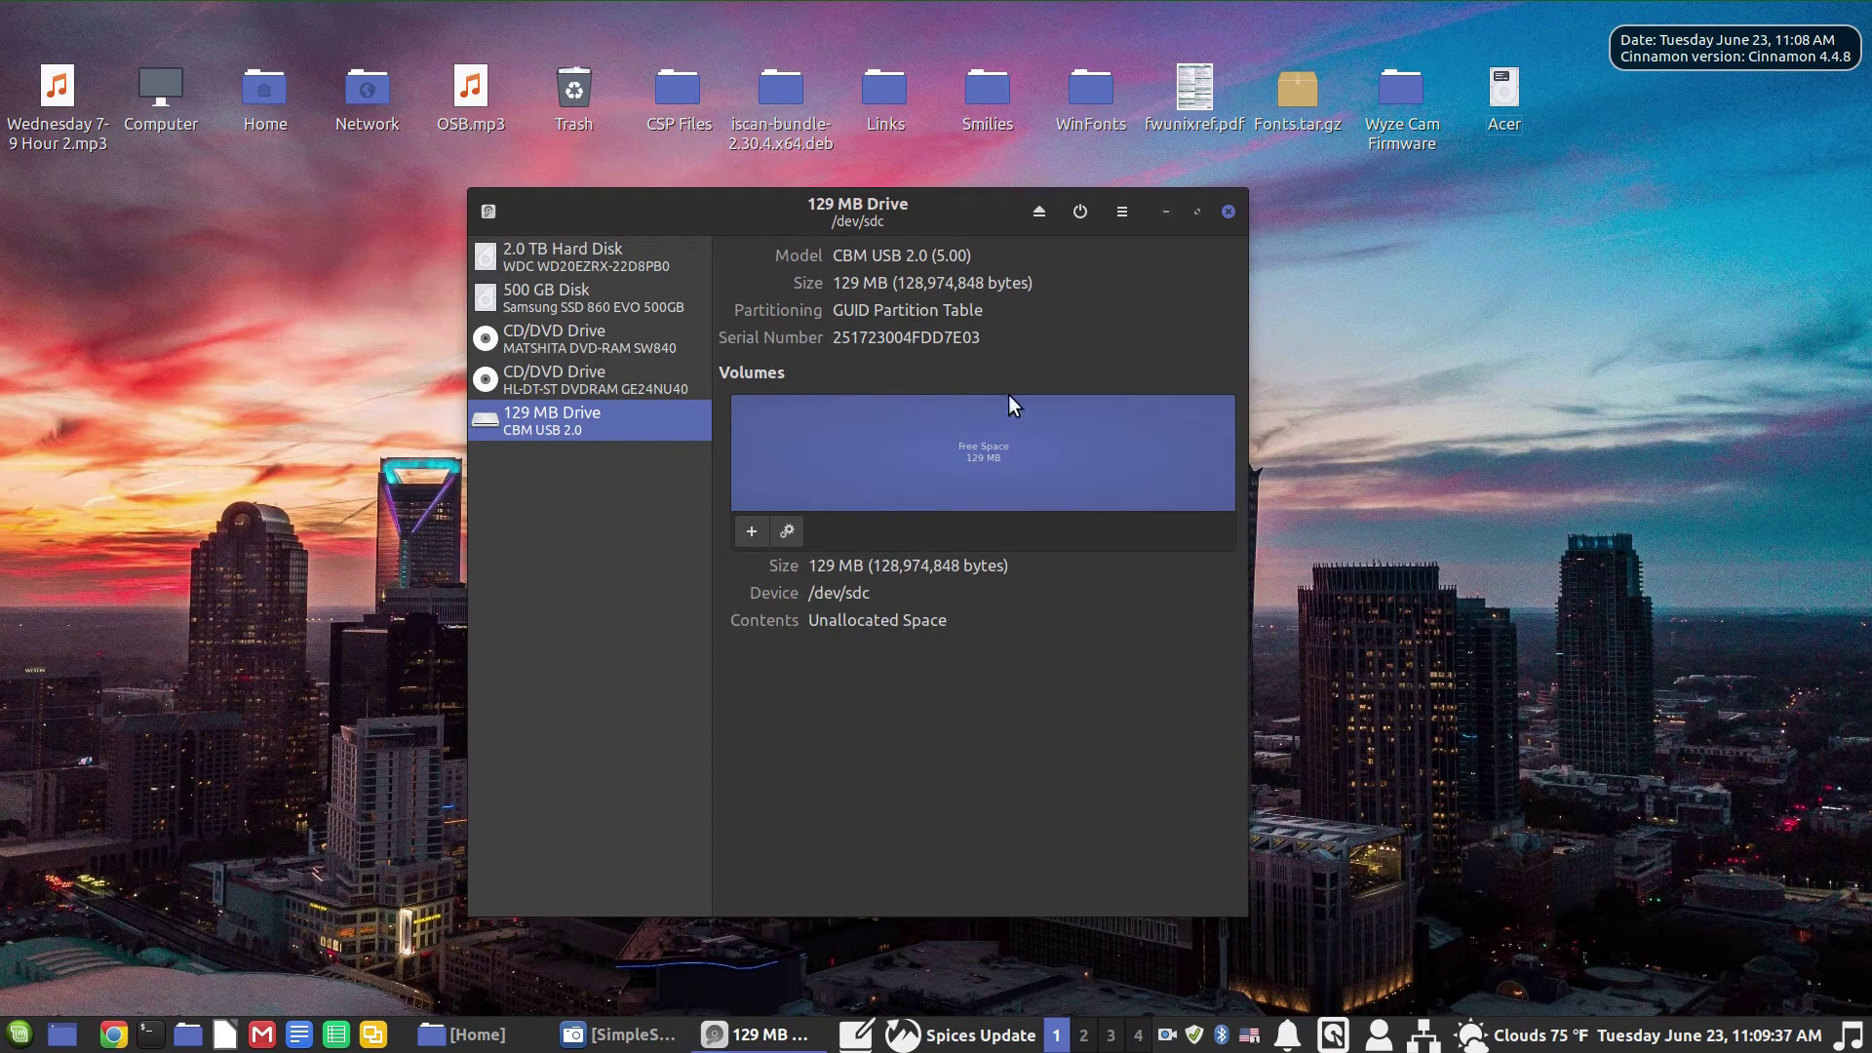
pyautogui.click(1120, 208)
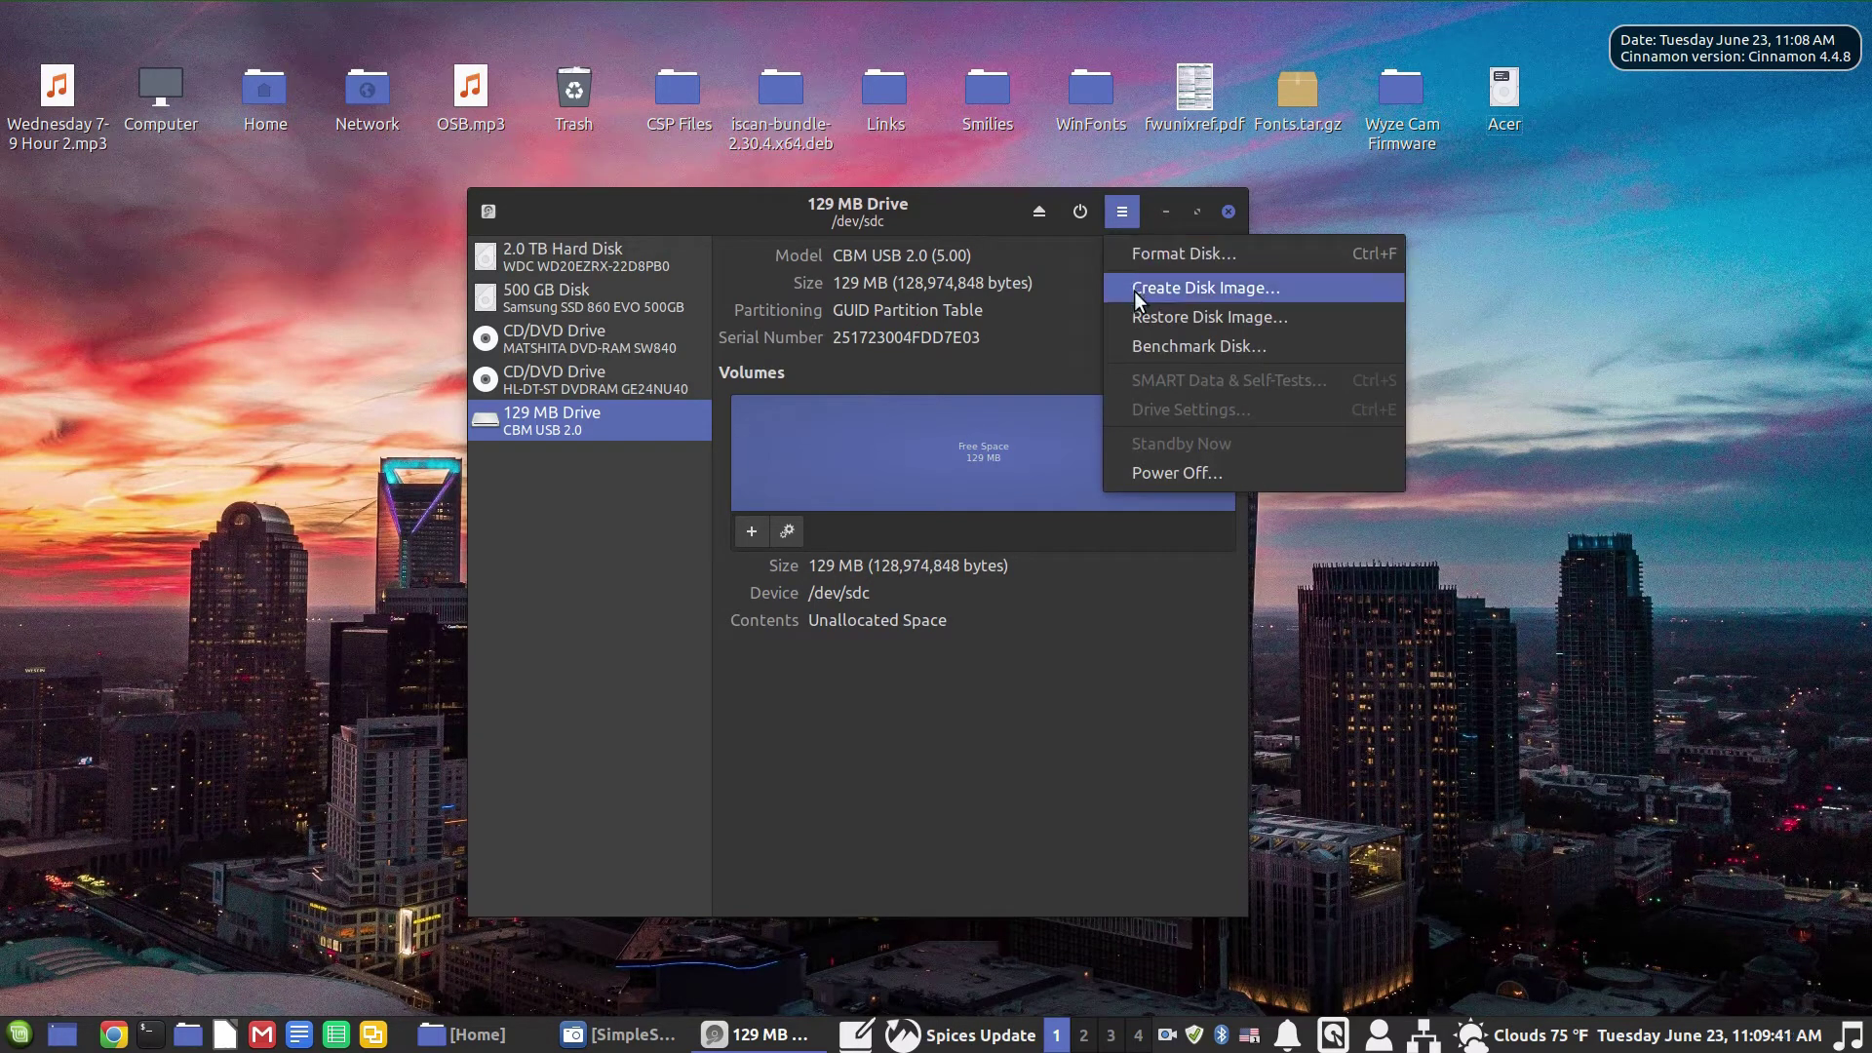
# Step: Choose Format Disk with quick erase and MBR/DOS partitioning, and proceed to confirmation
pyautogui.click(1154, 256)
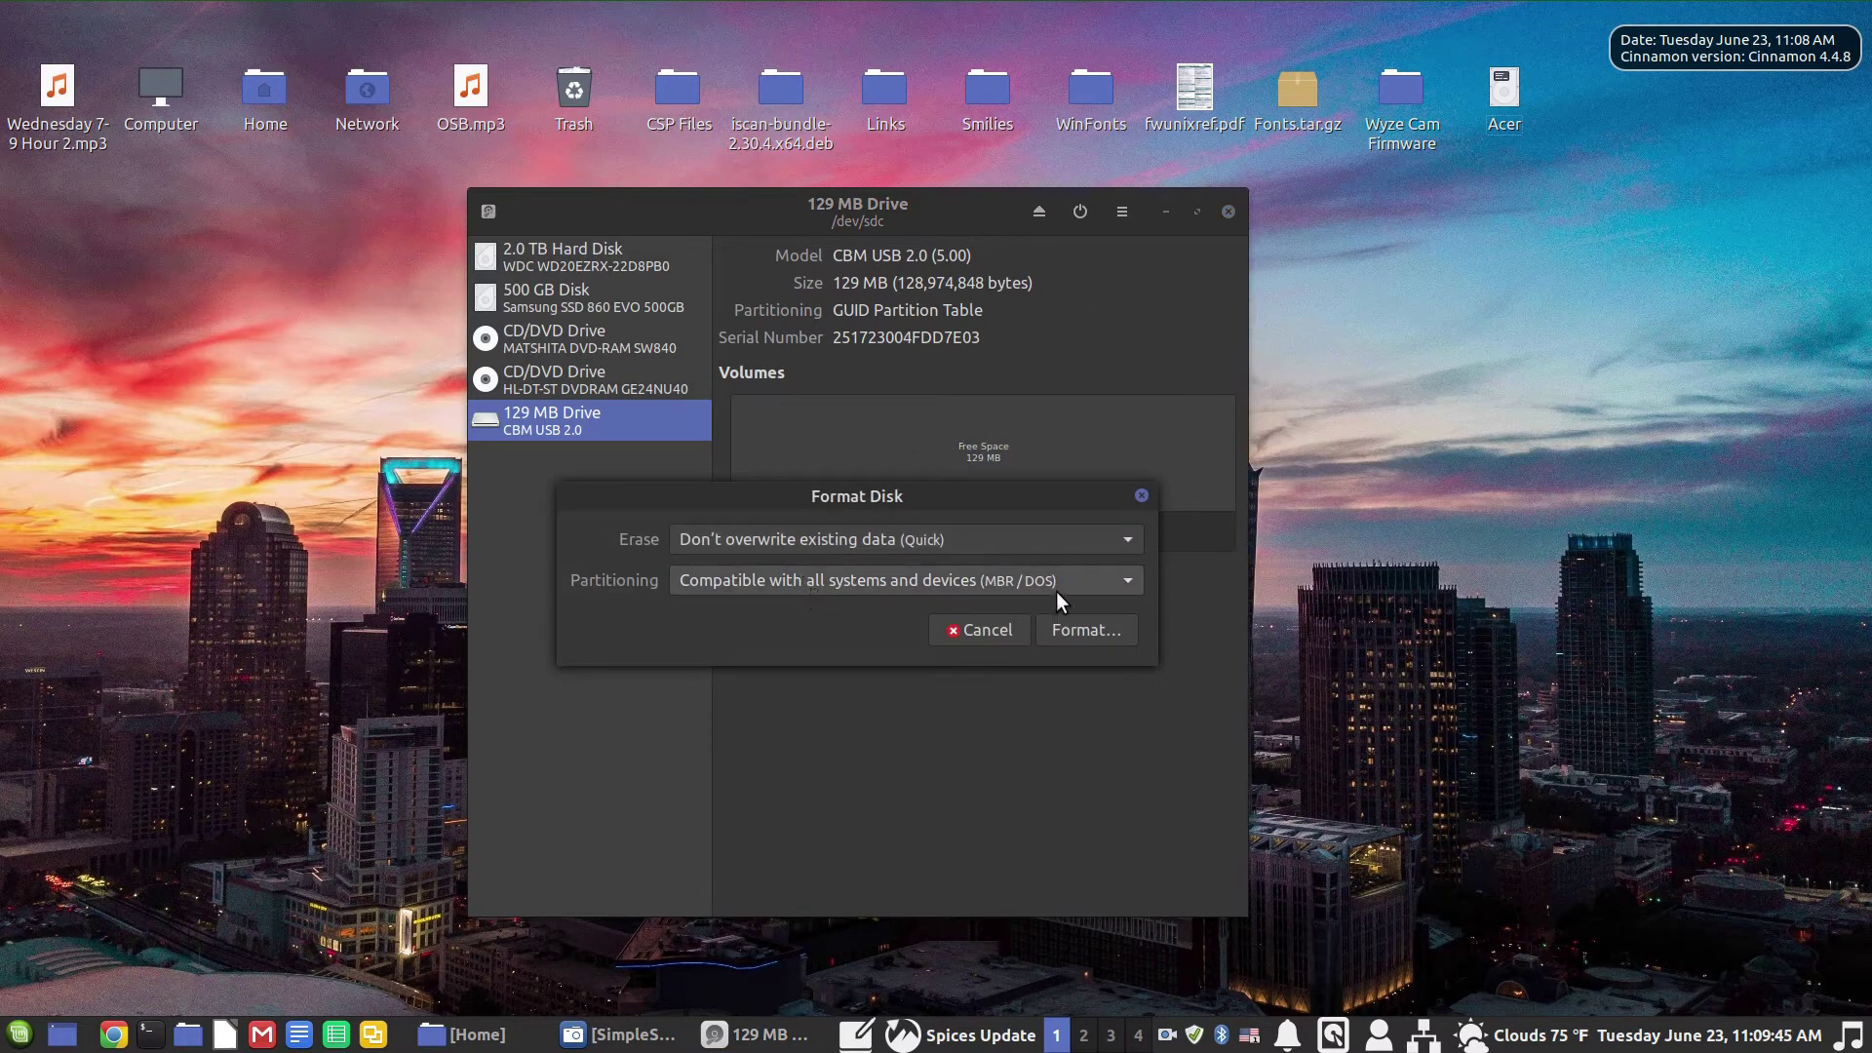
pyautogui.click(1096, 585)
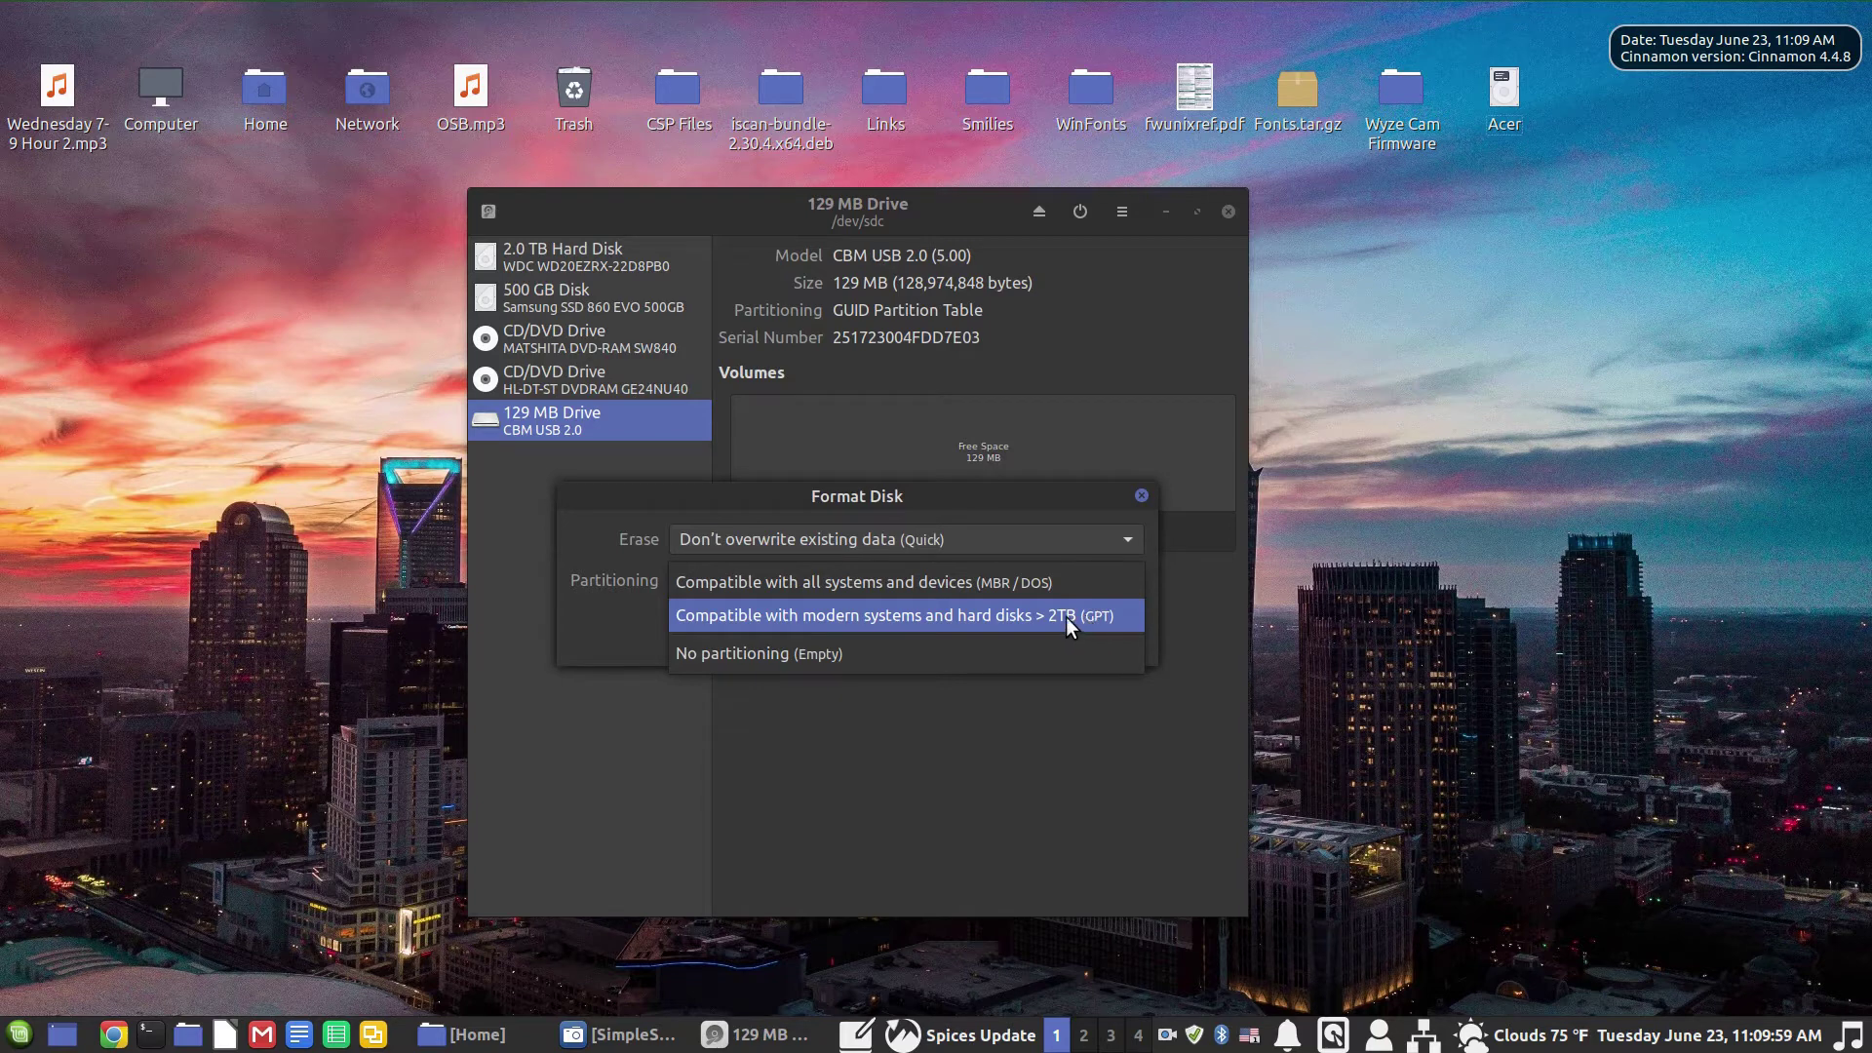
pyautogui.click(745, 582)
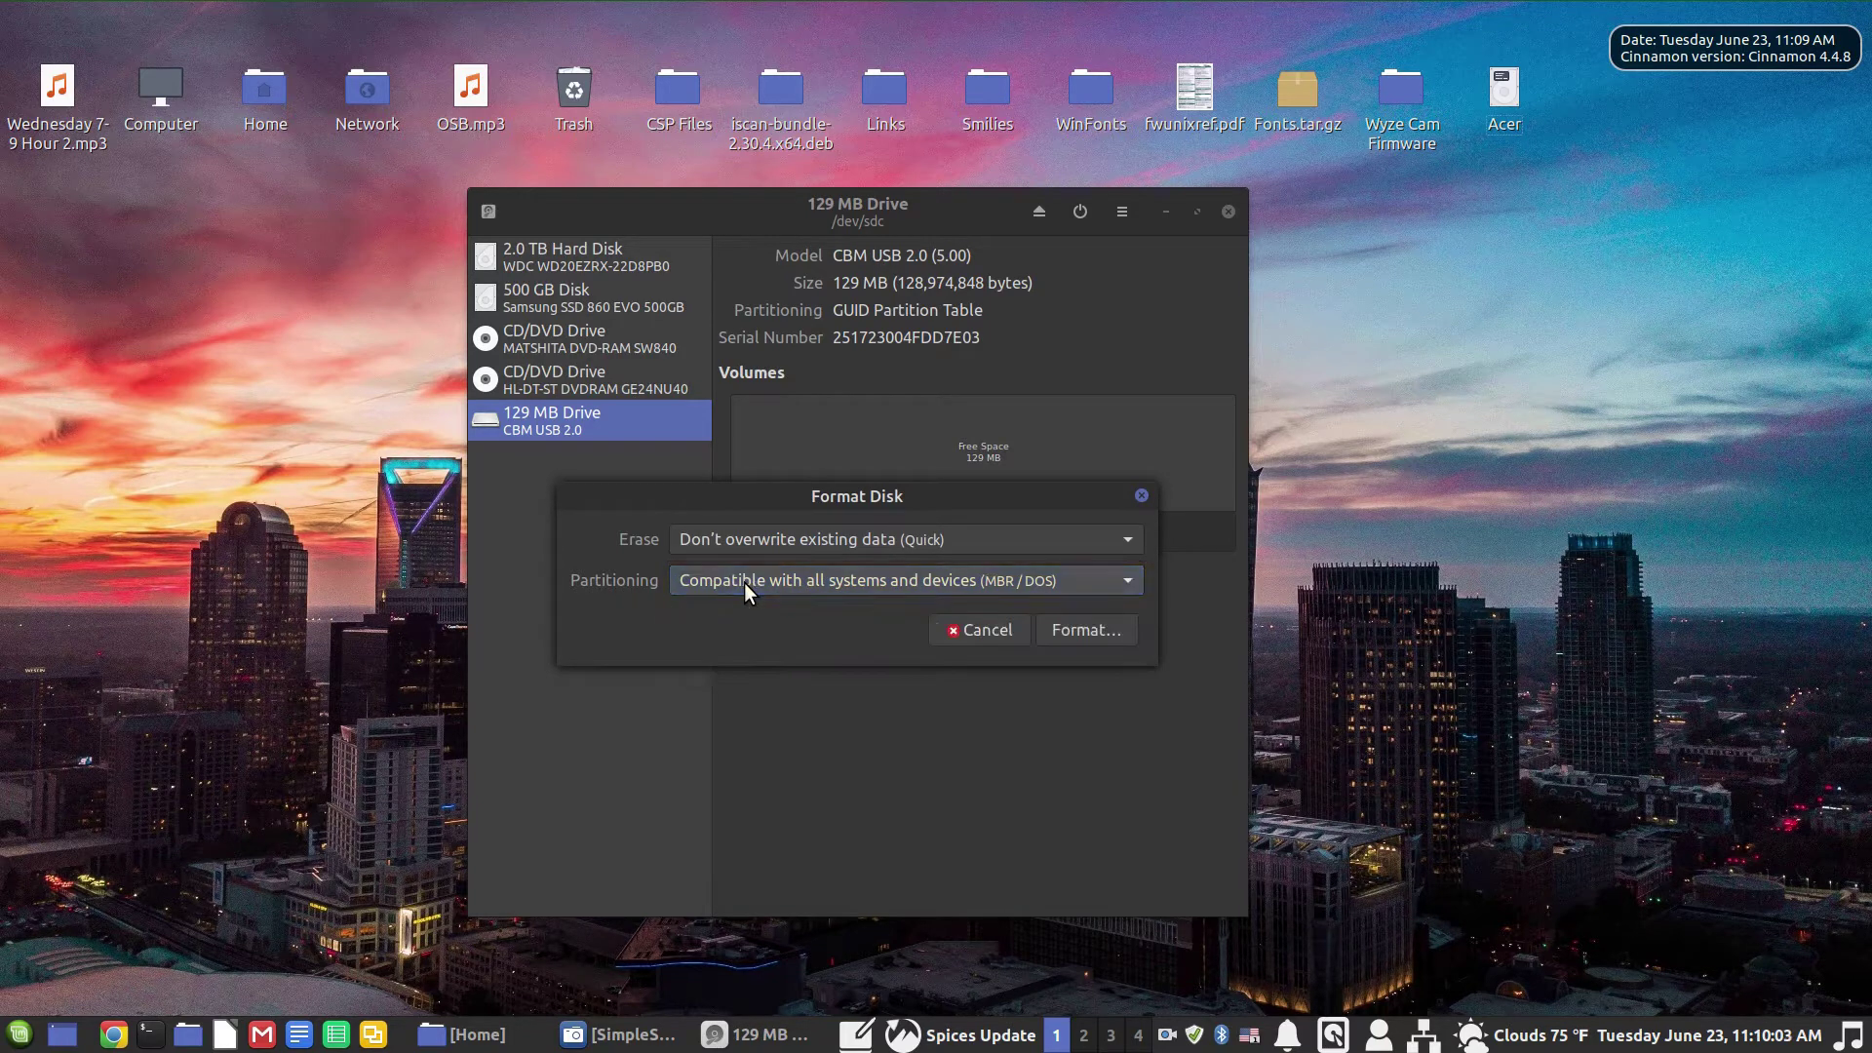
pyautogui.click(1078, 630)
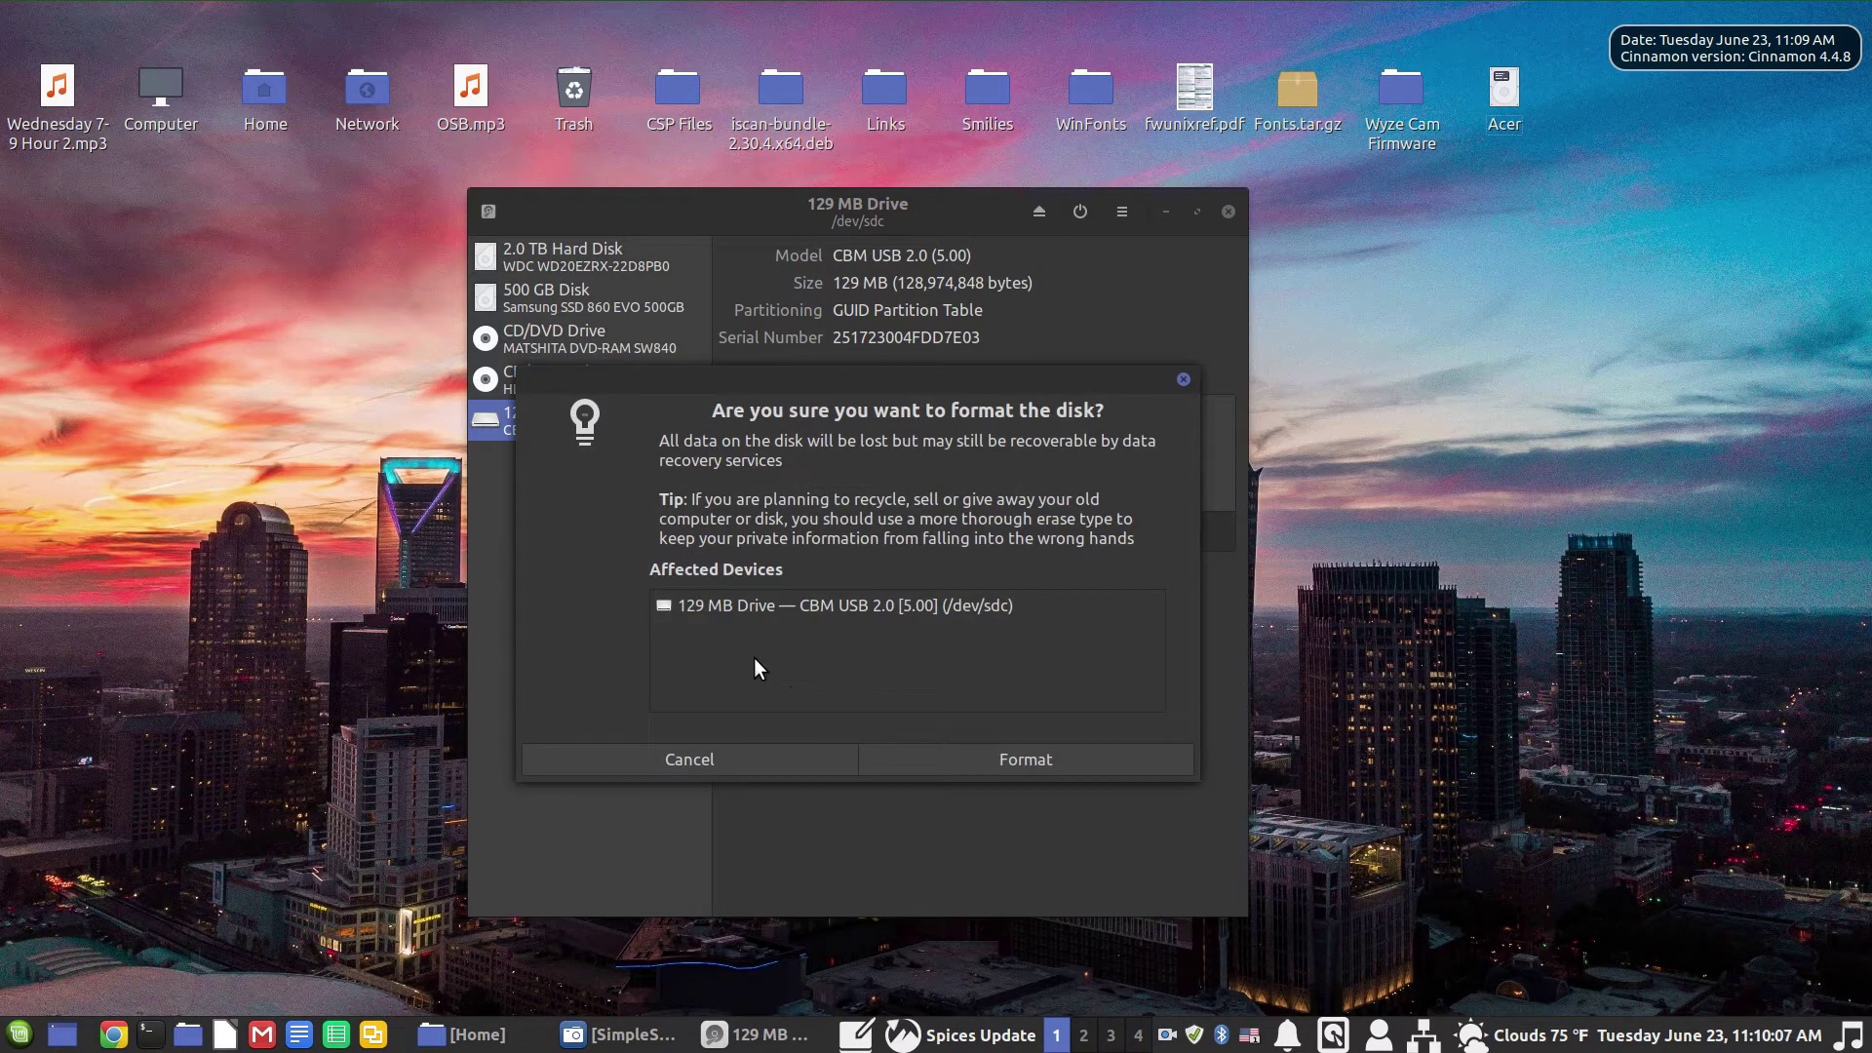
# Step: Confirm erasing the 129 MB drive, then start a new partition in its free space
pyautogui.click(1058, 762)
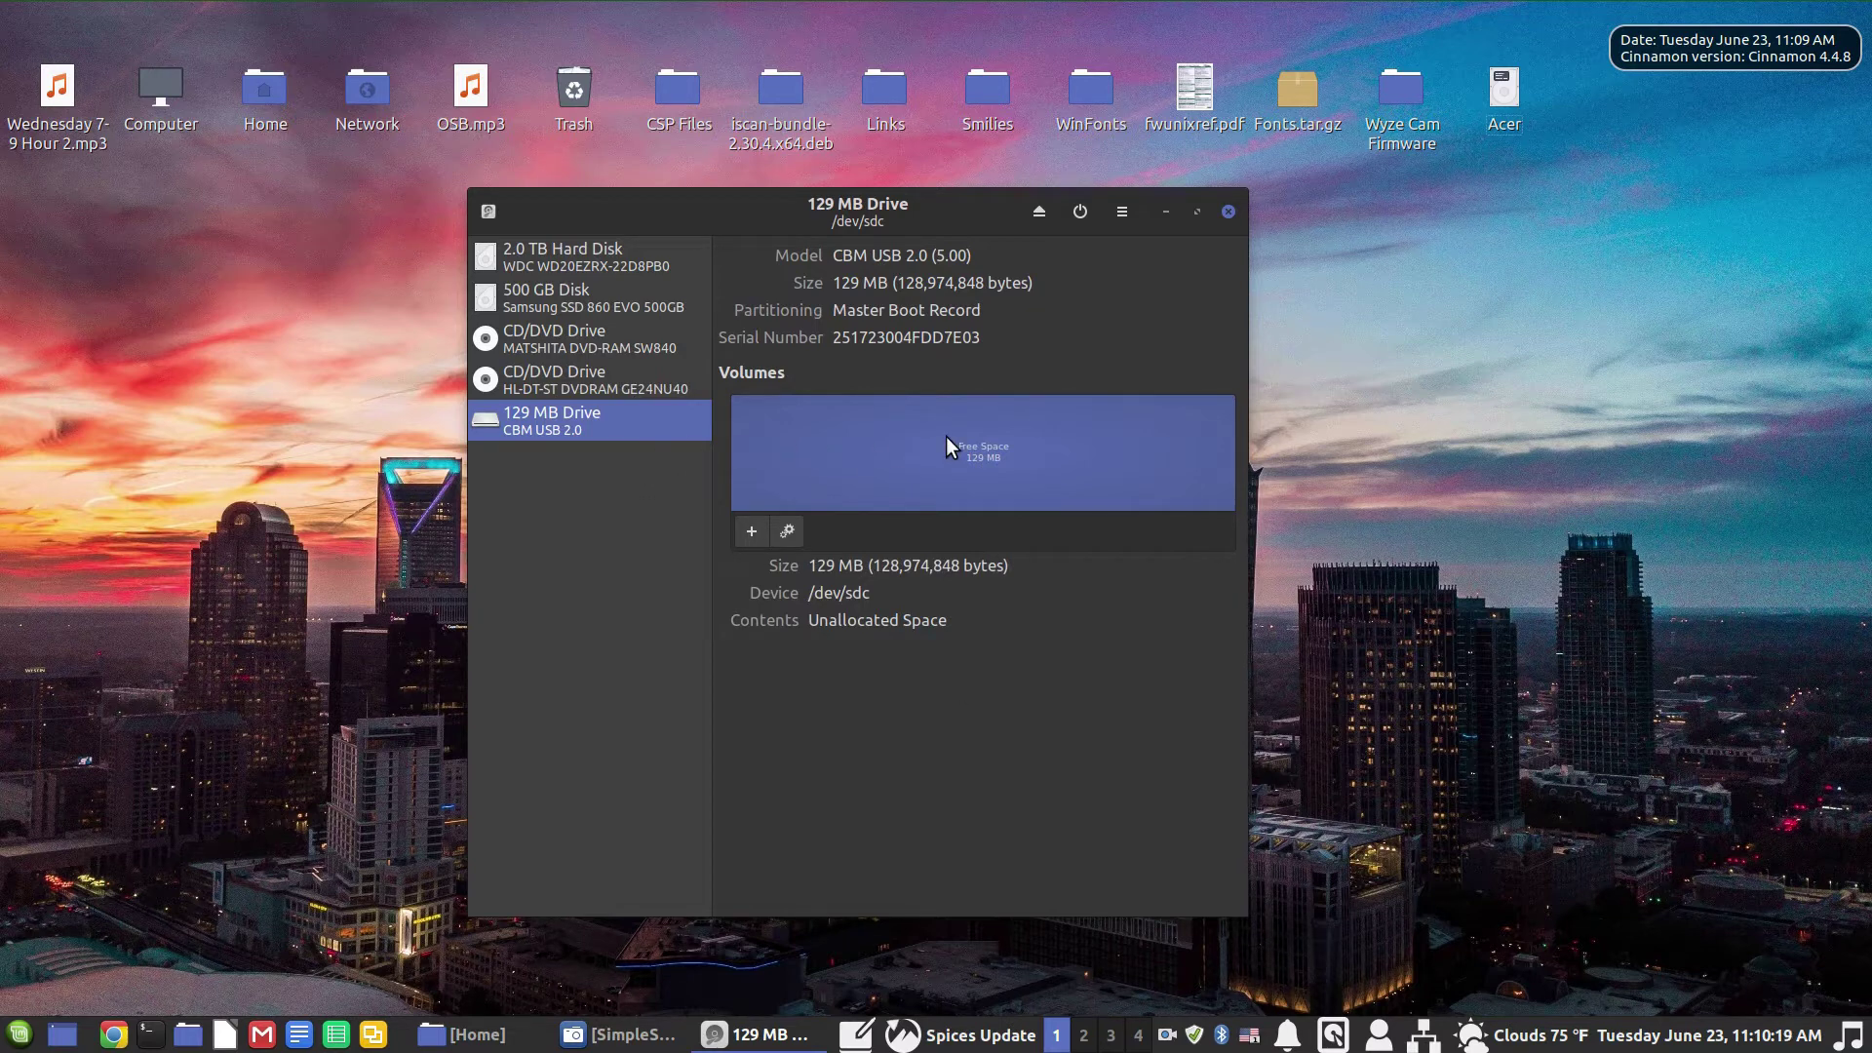
pyautogui.click(752, 531)
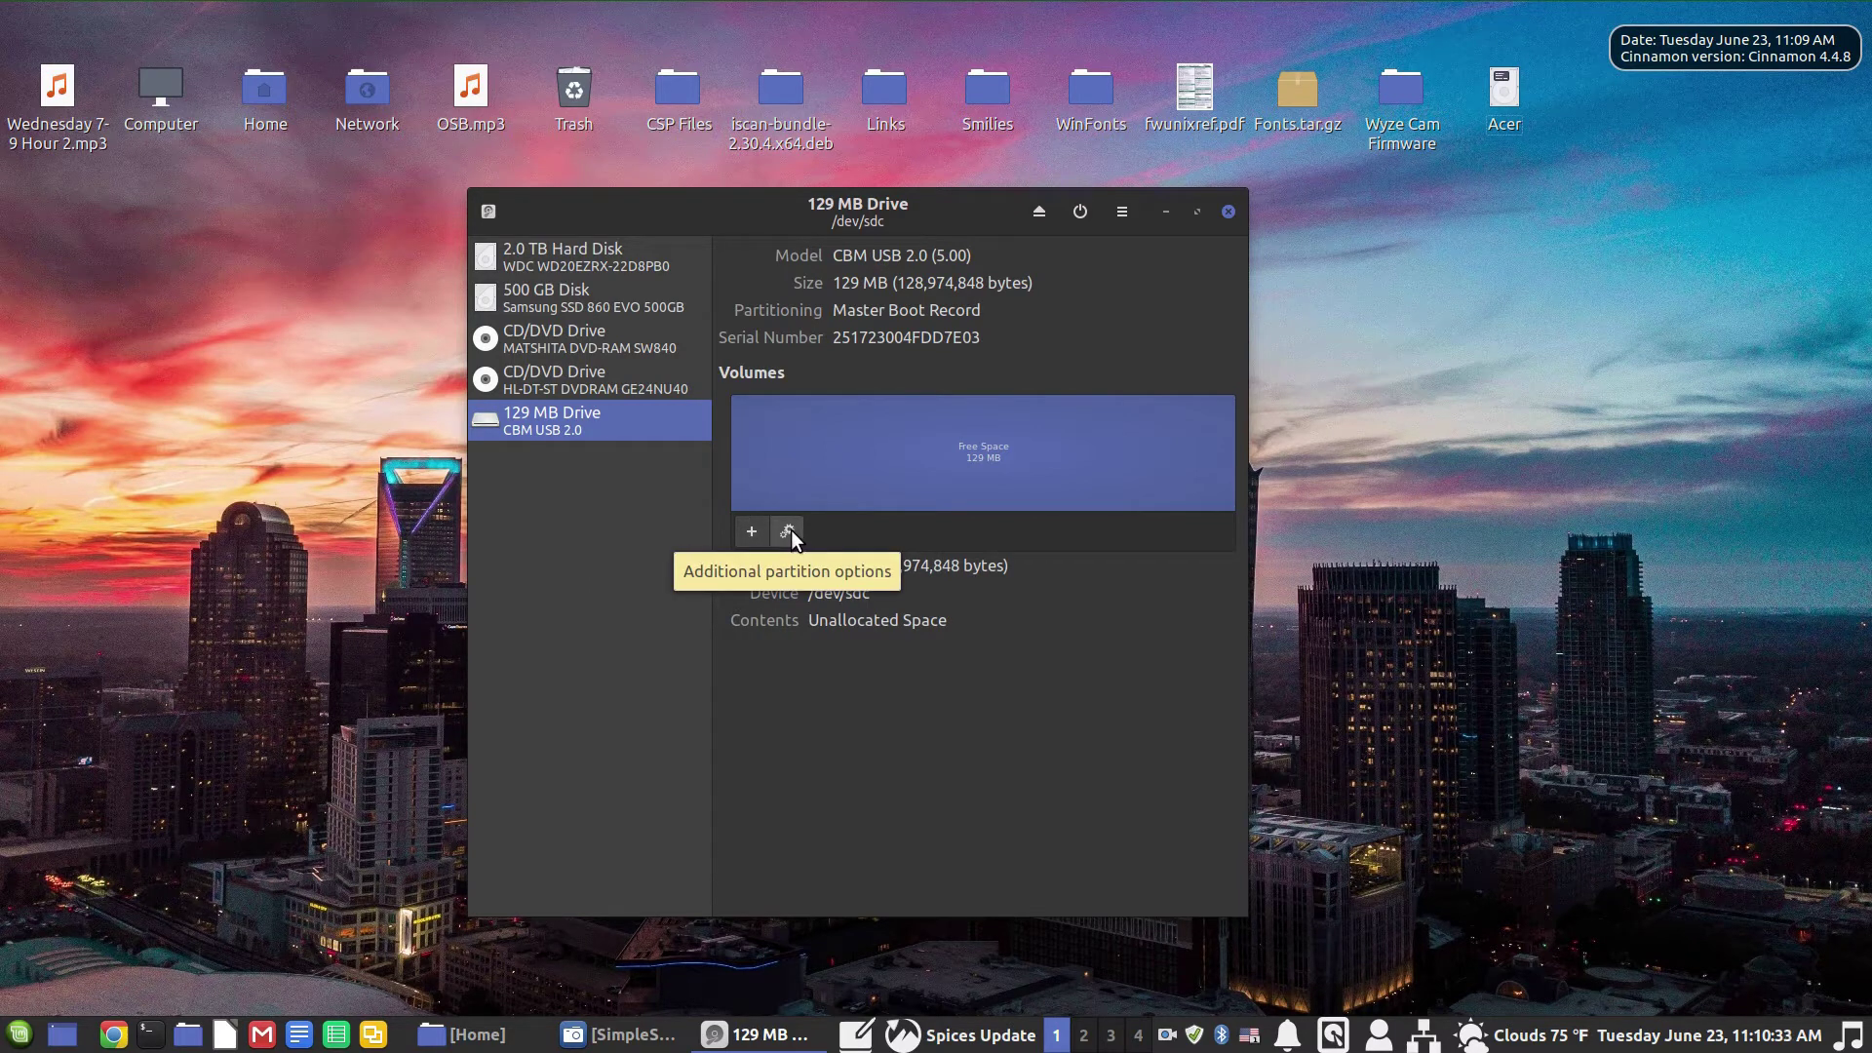
pyautogui.click(787, 532)
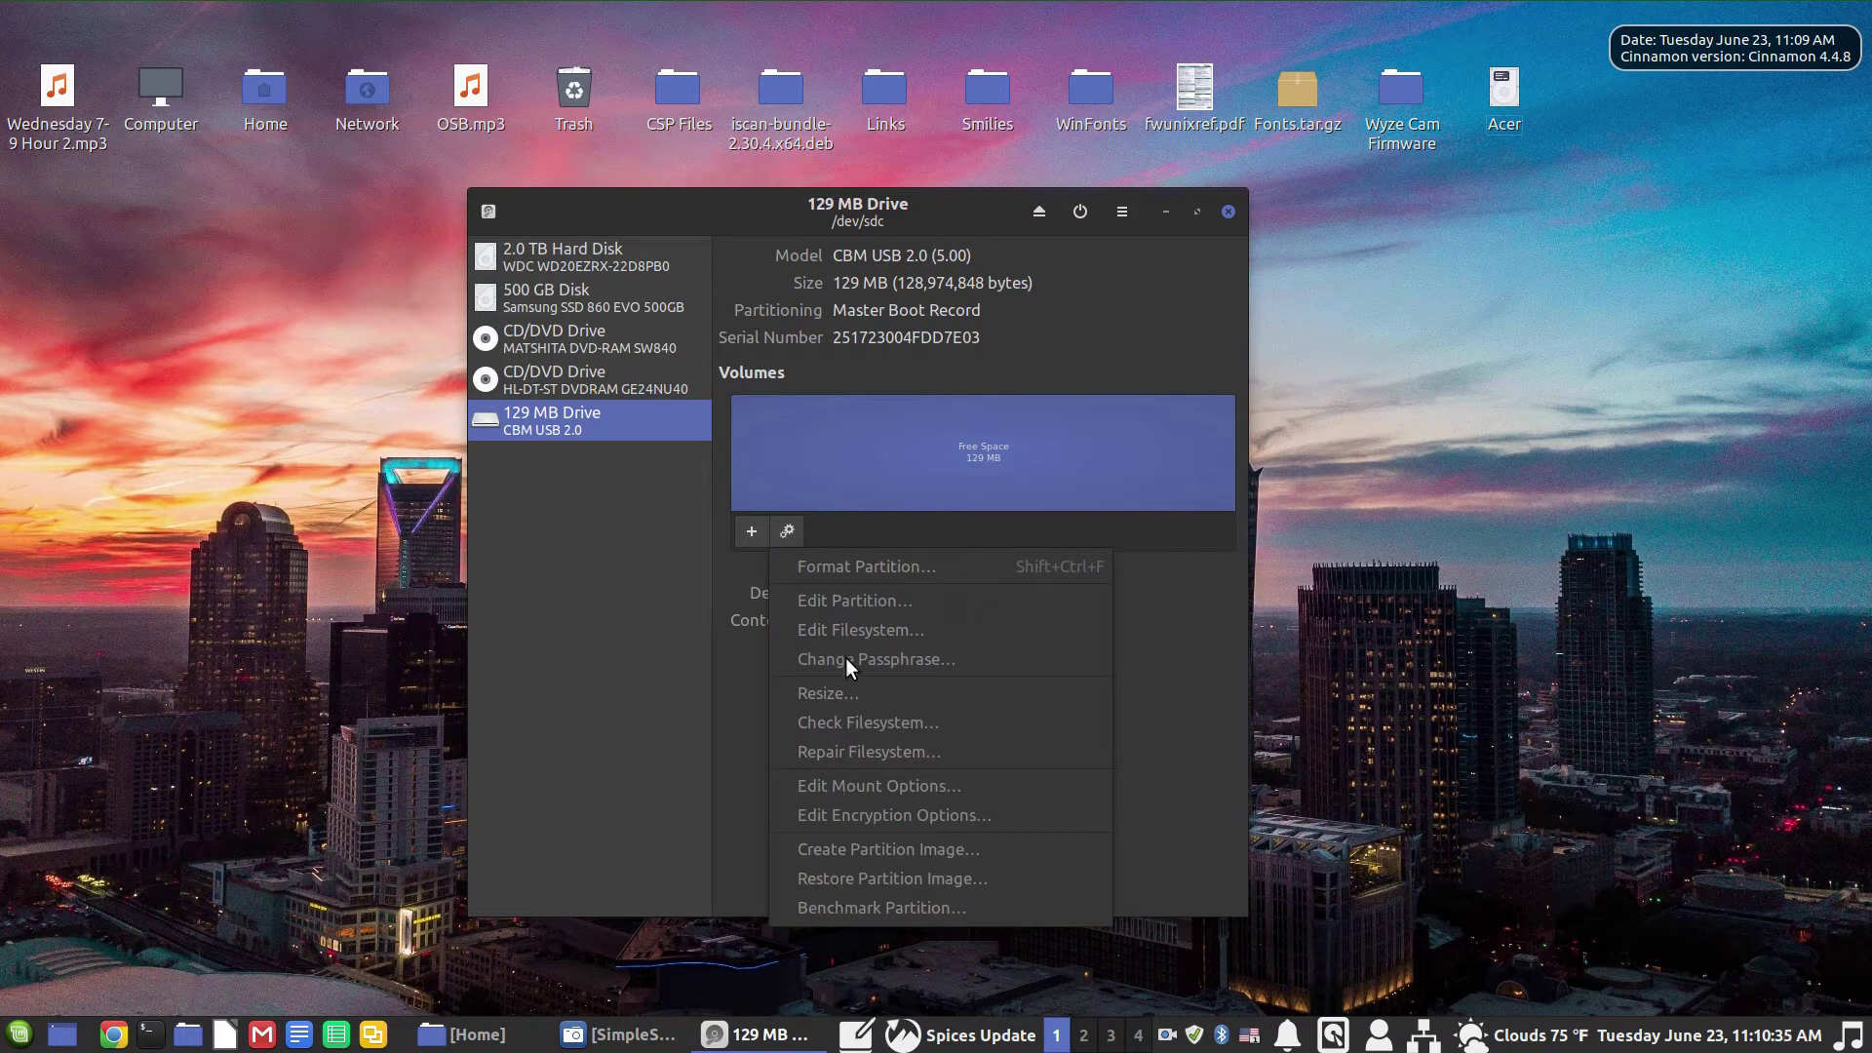
pyautogui.click(605, 557)
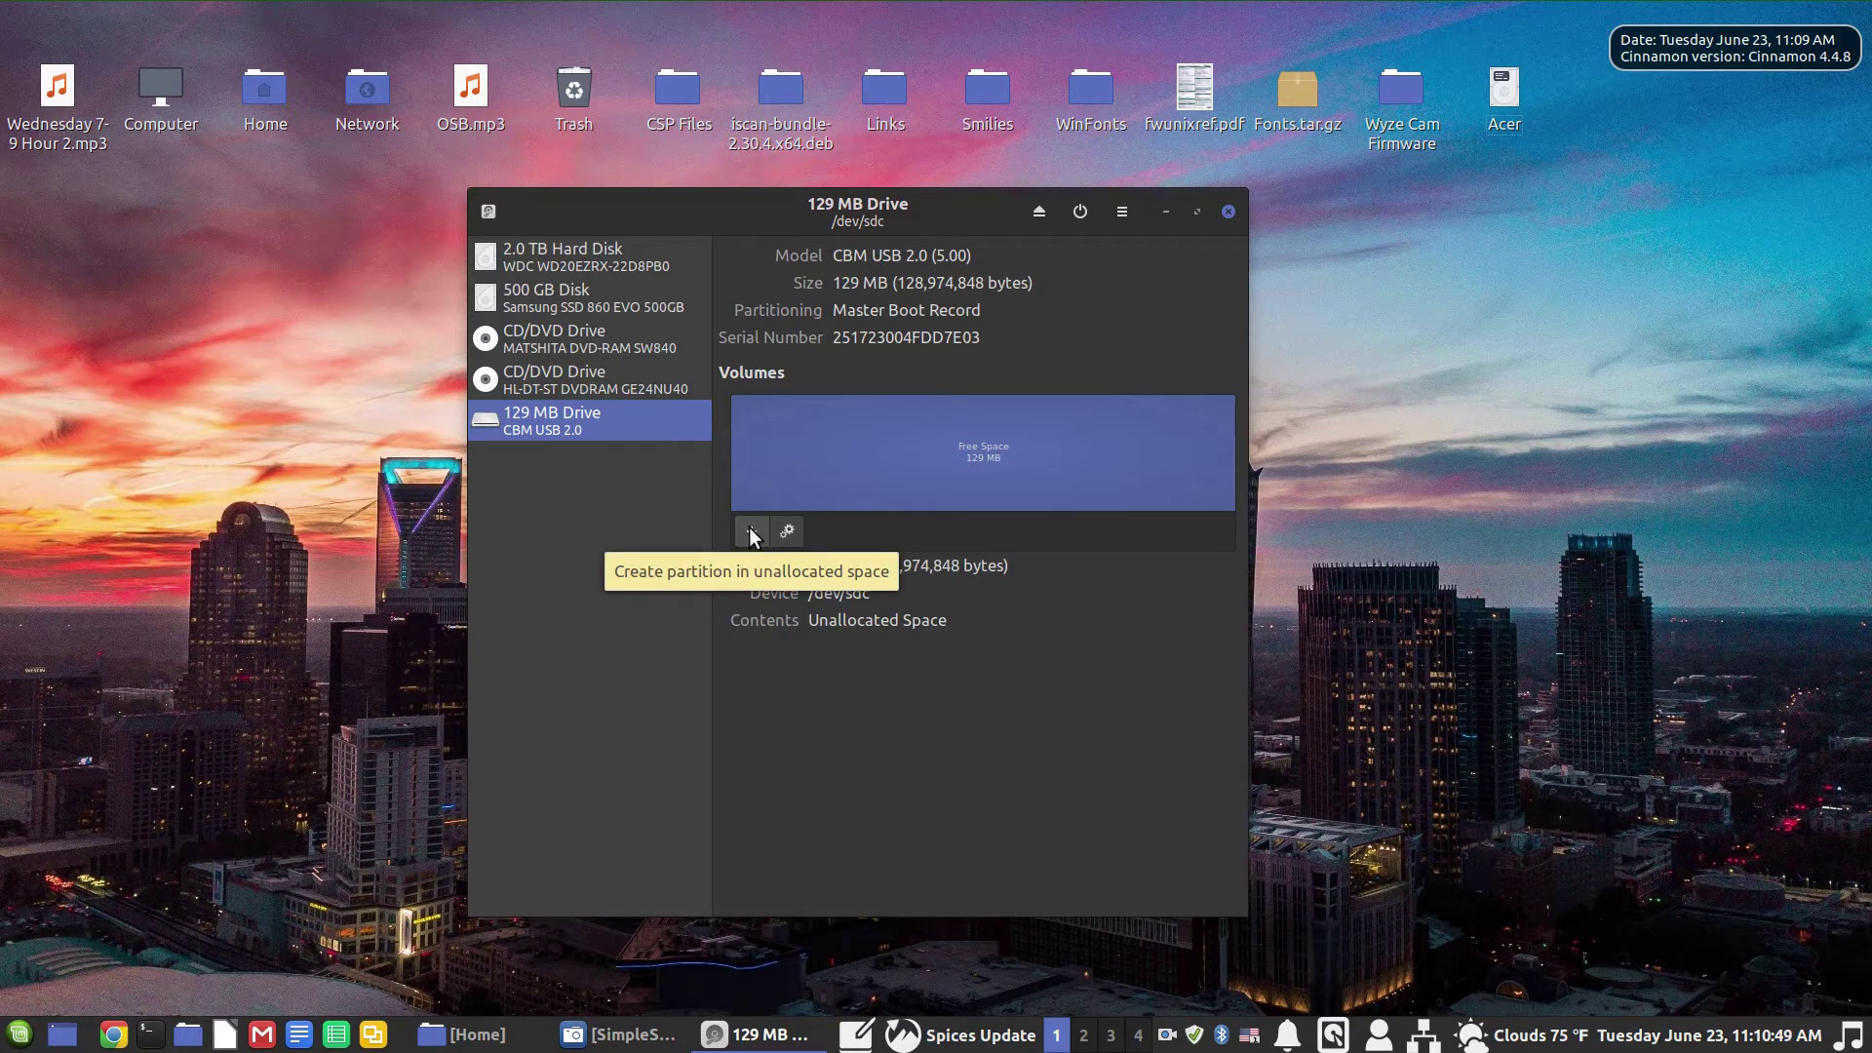
pyautogui.click(751, 532)
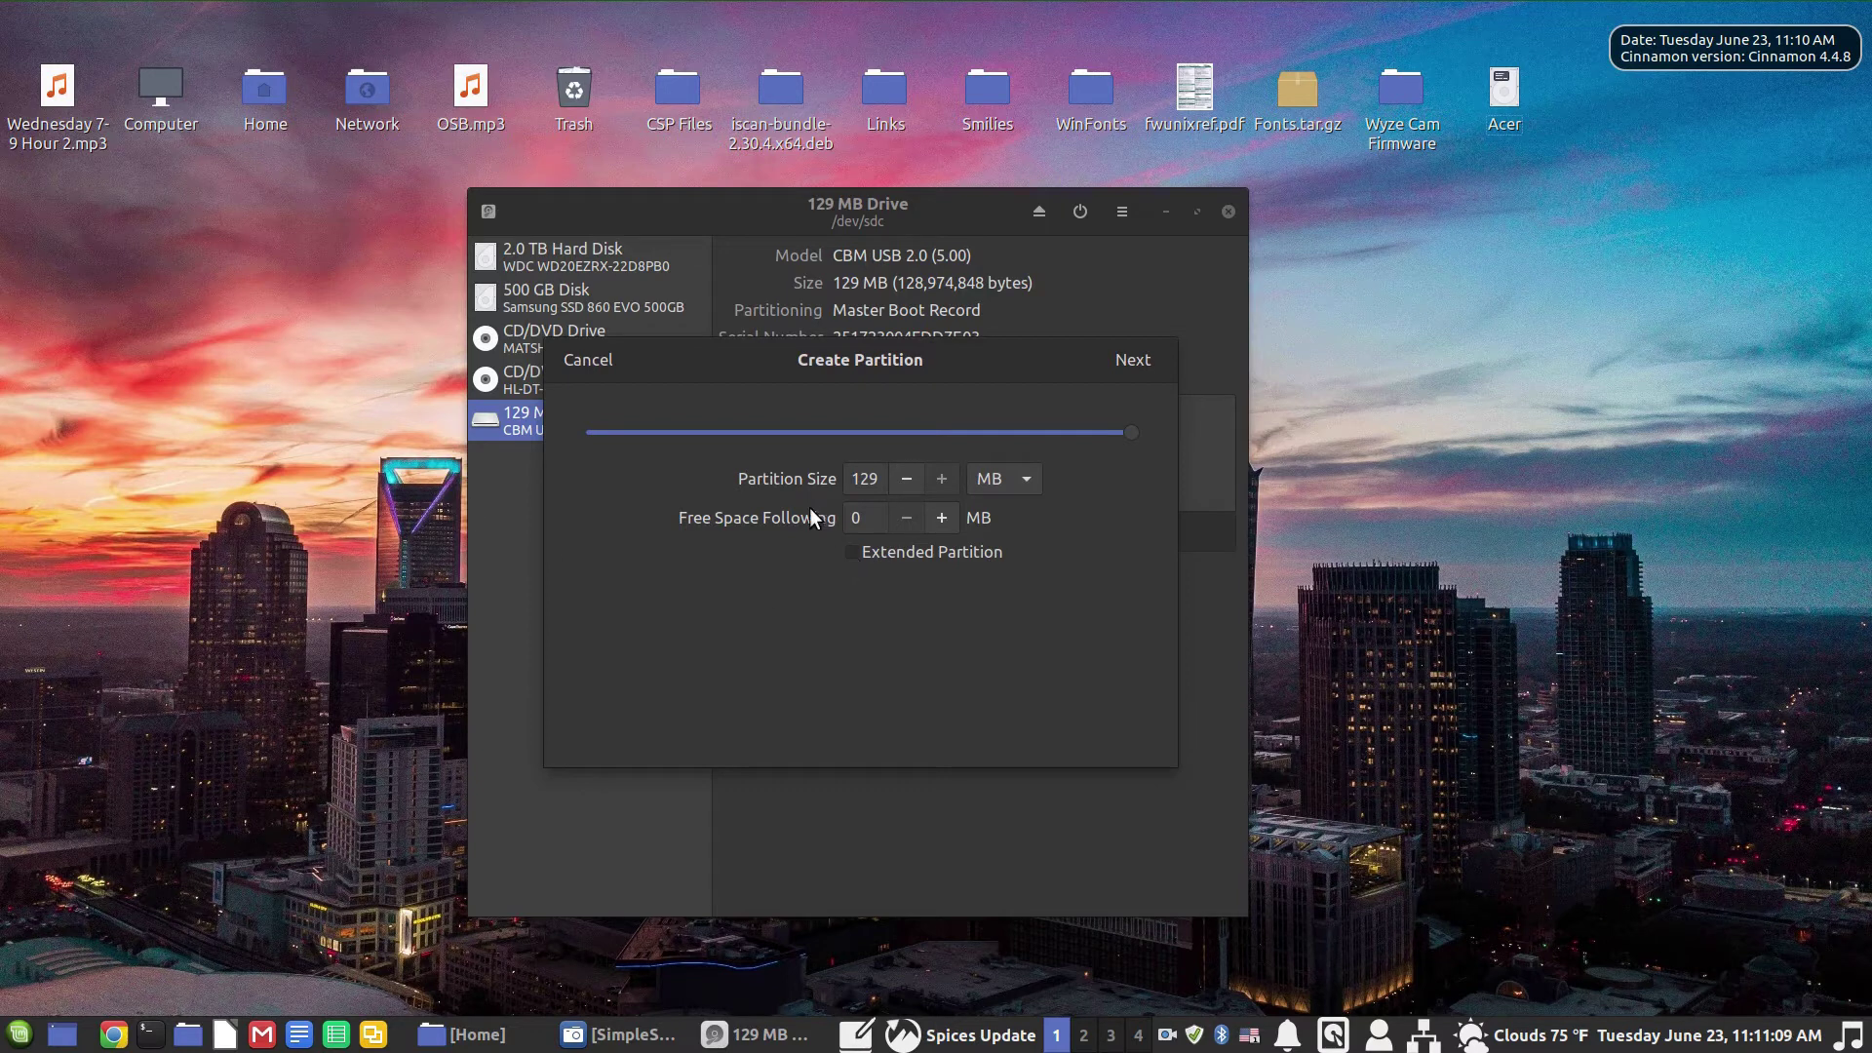
# Step: Keep the partition at the full 129 MB and continue to Format Volume
pyautogui.click(1131, 360)
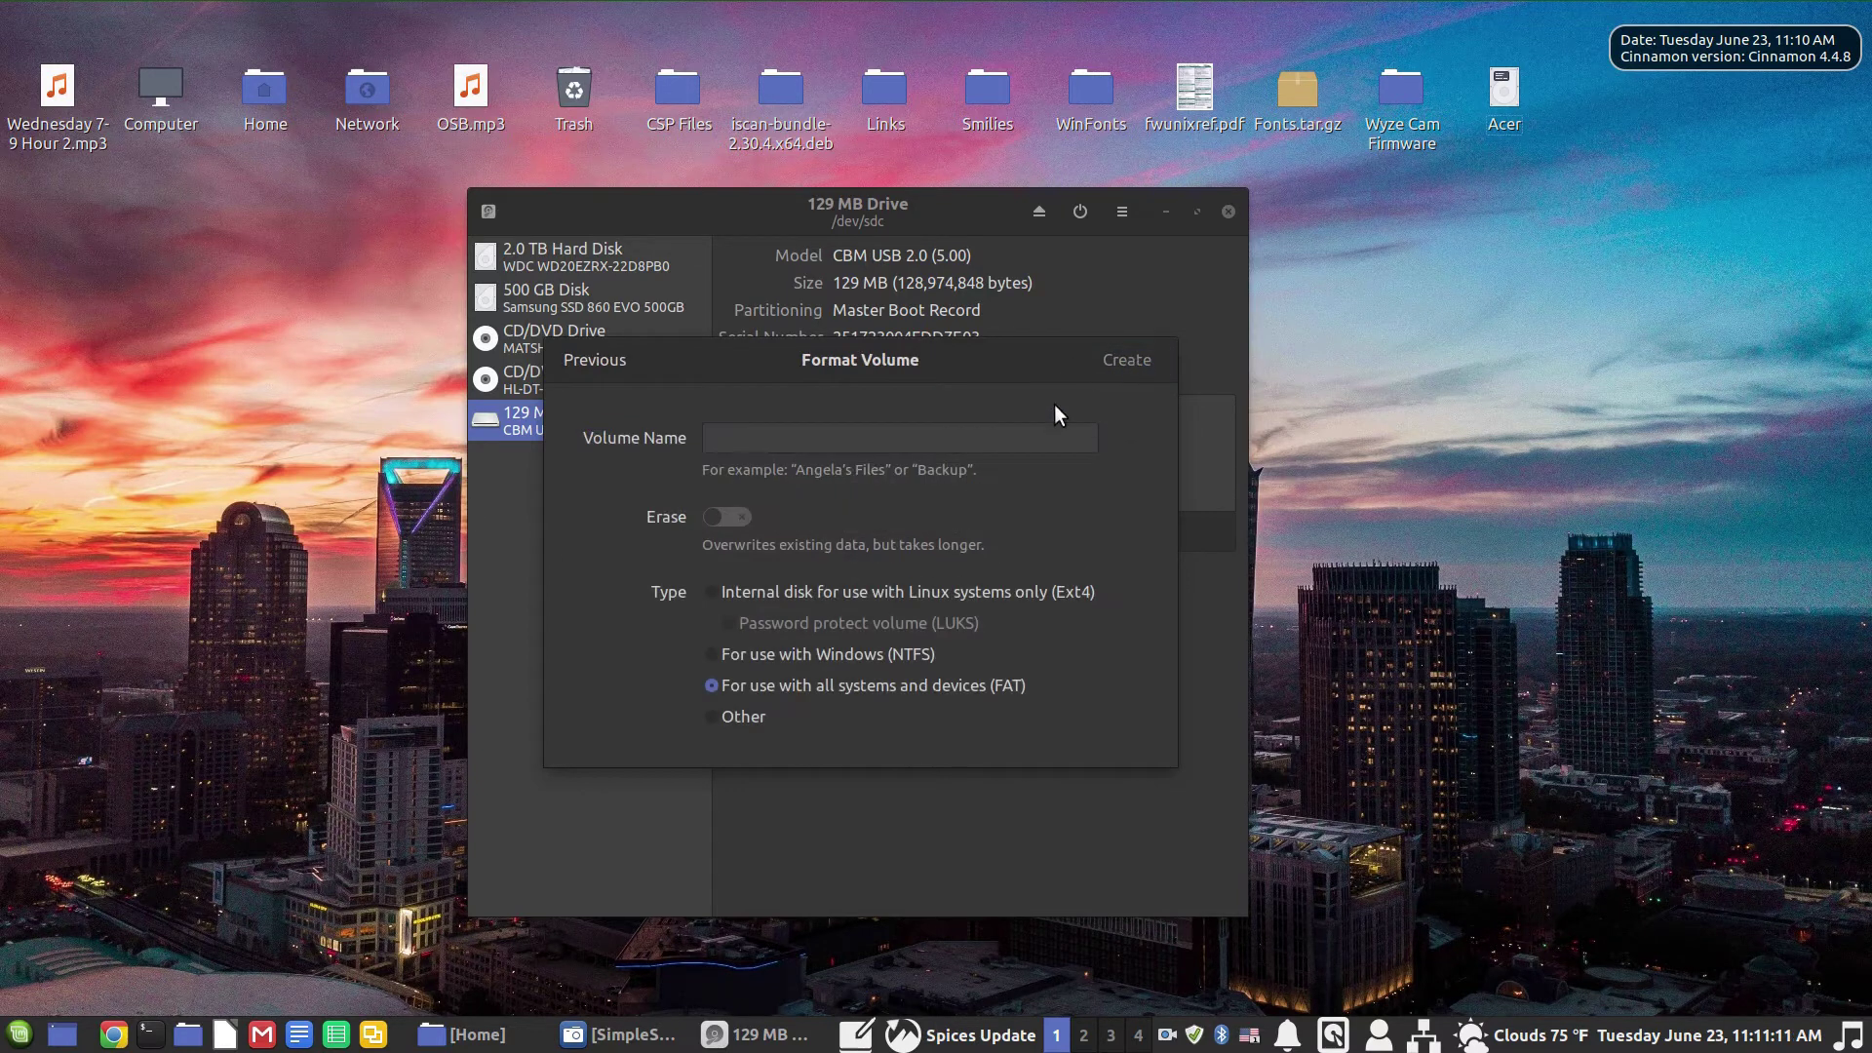
# Step: Name the volume 'Linux Enc 3' and select the Ext4 Linux-only filesystem
pyautogui.click(823, 439)
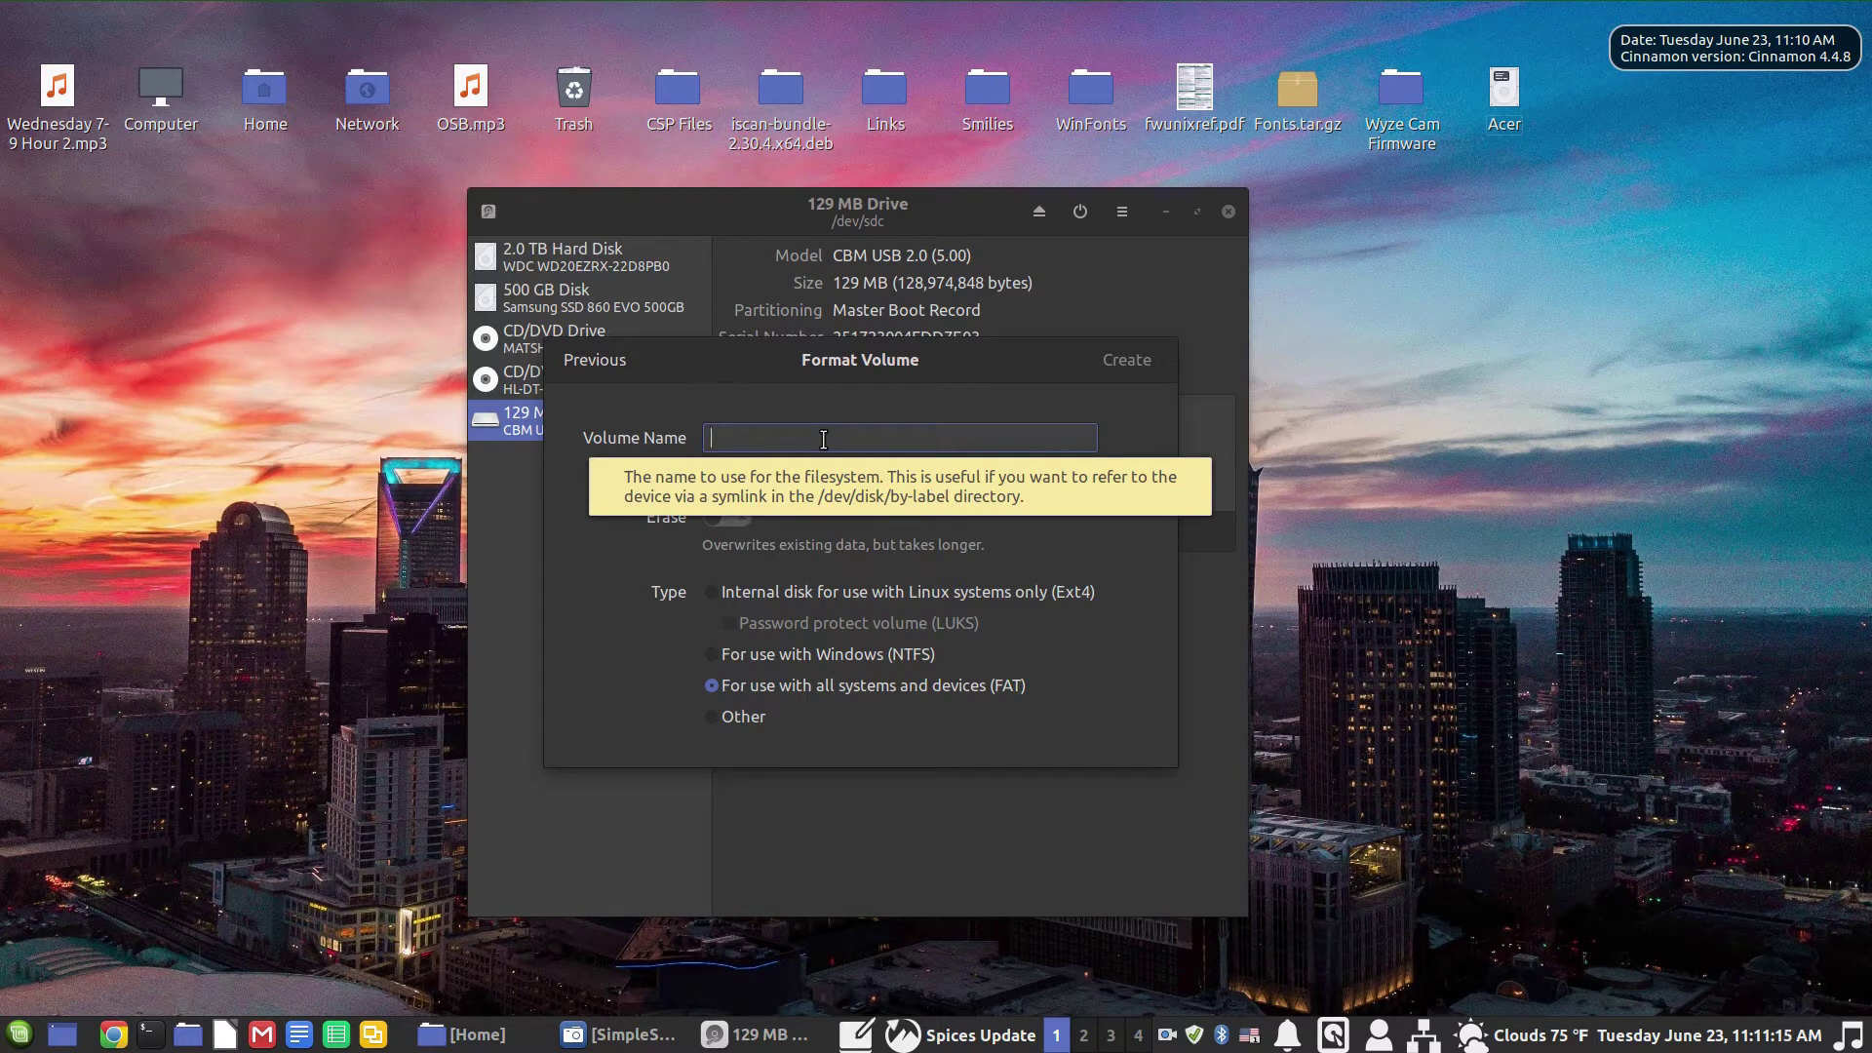
pyautogui.write('Lin')
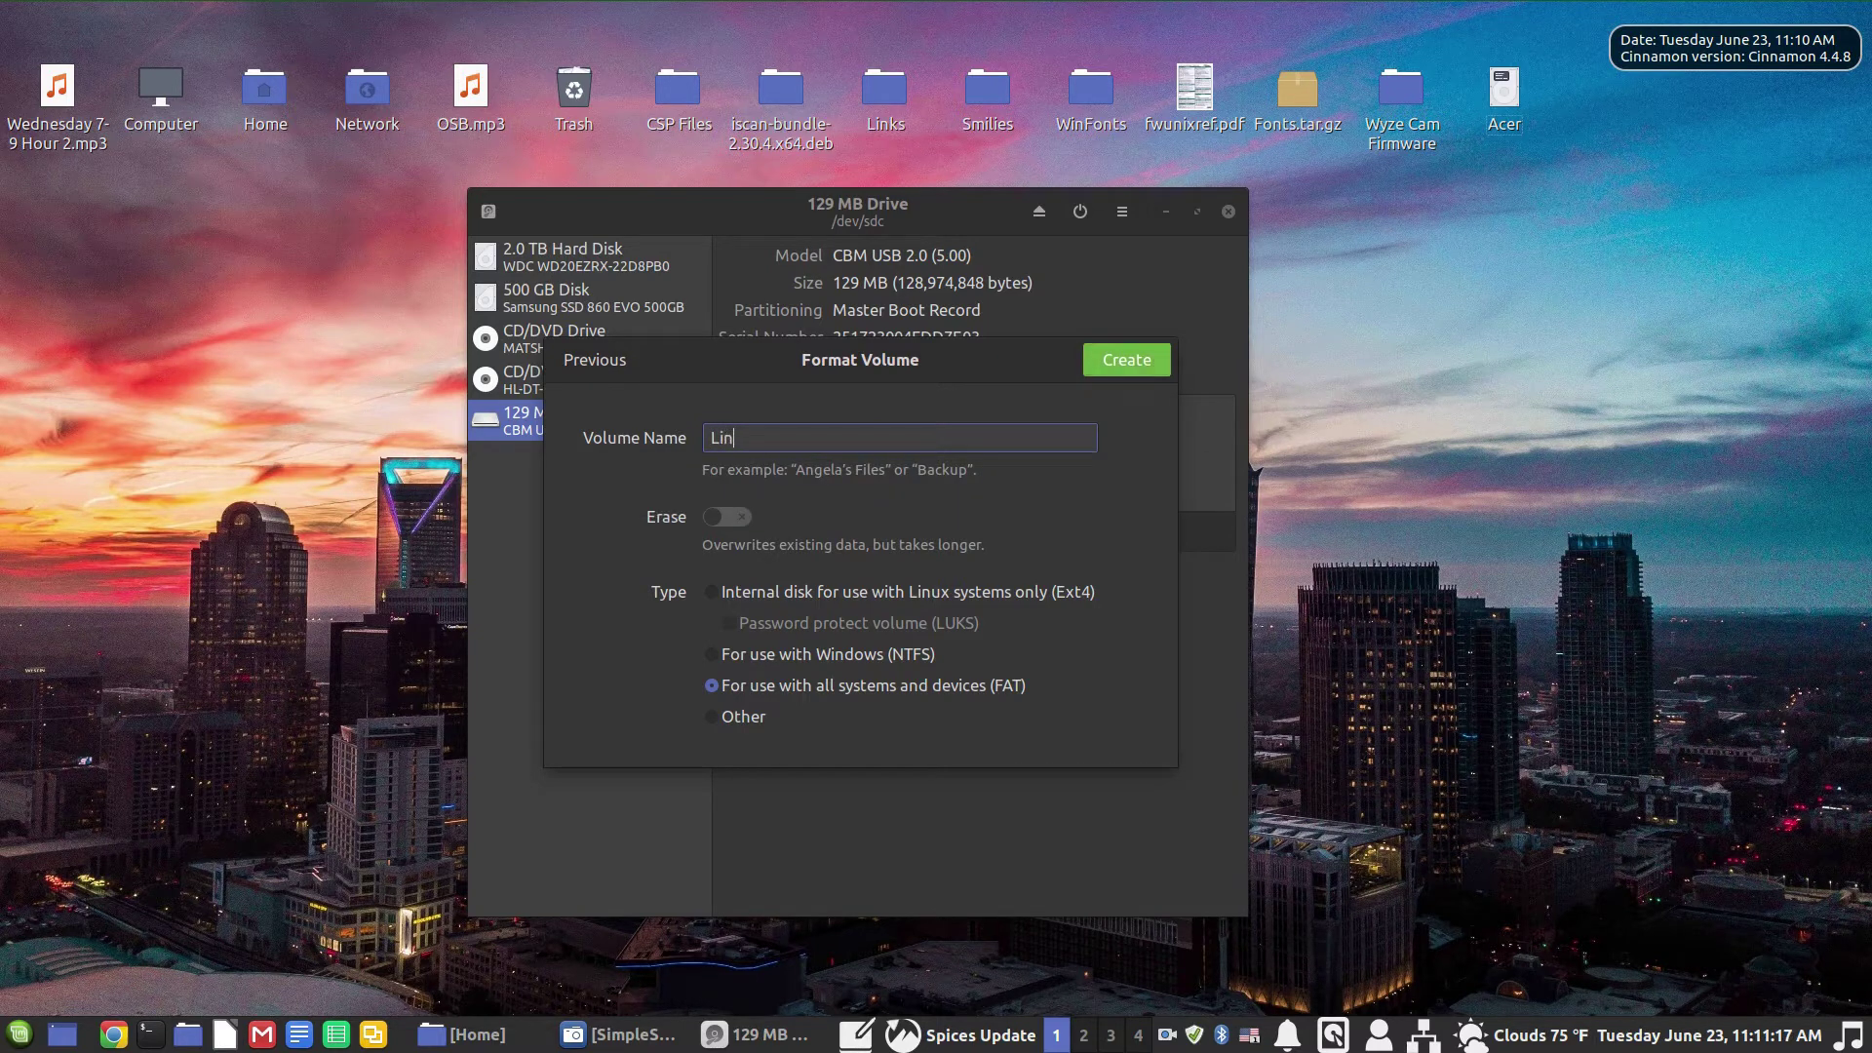
pyautogui.write('ux Enc 3')
pyautogui.click(712, 592)
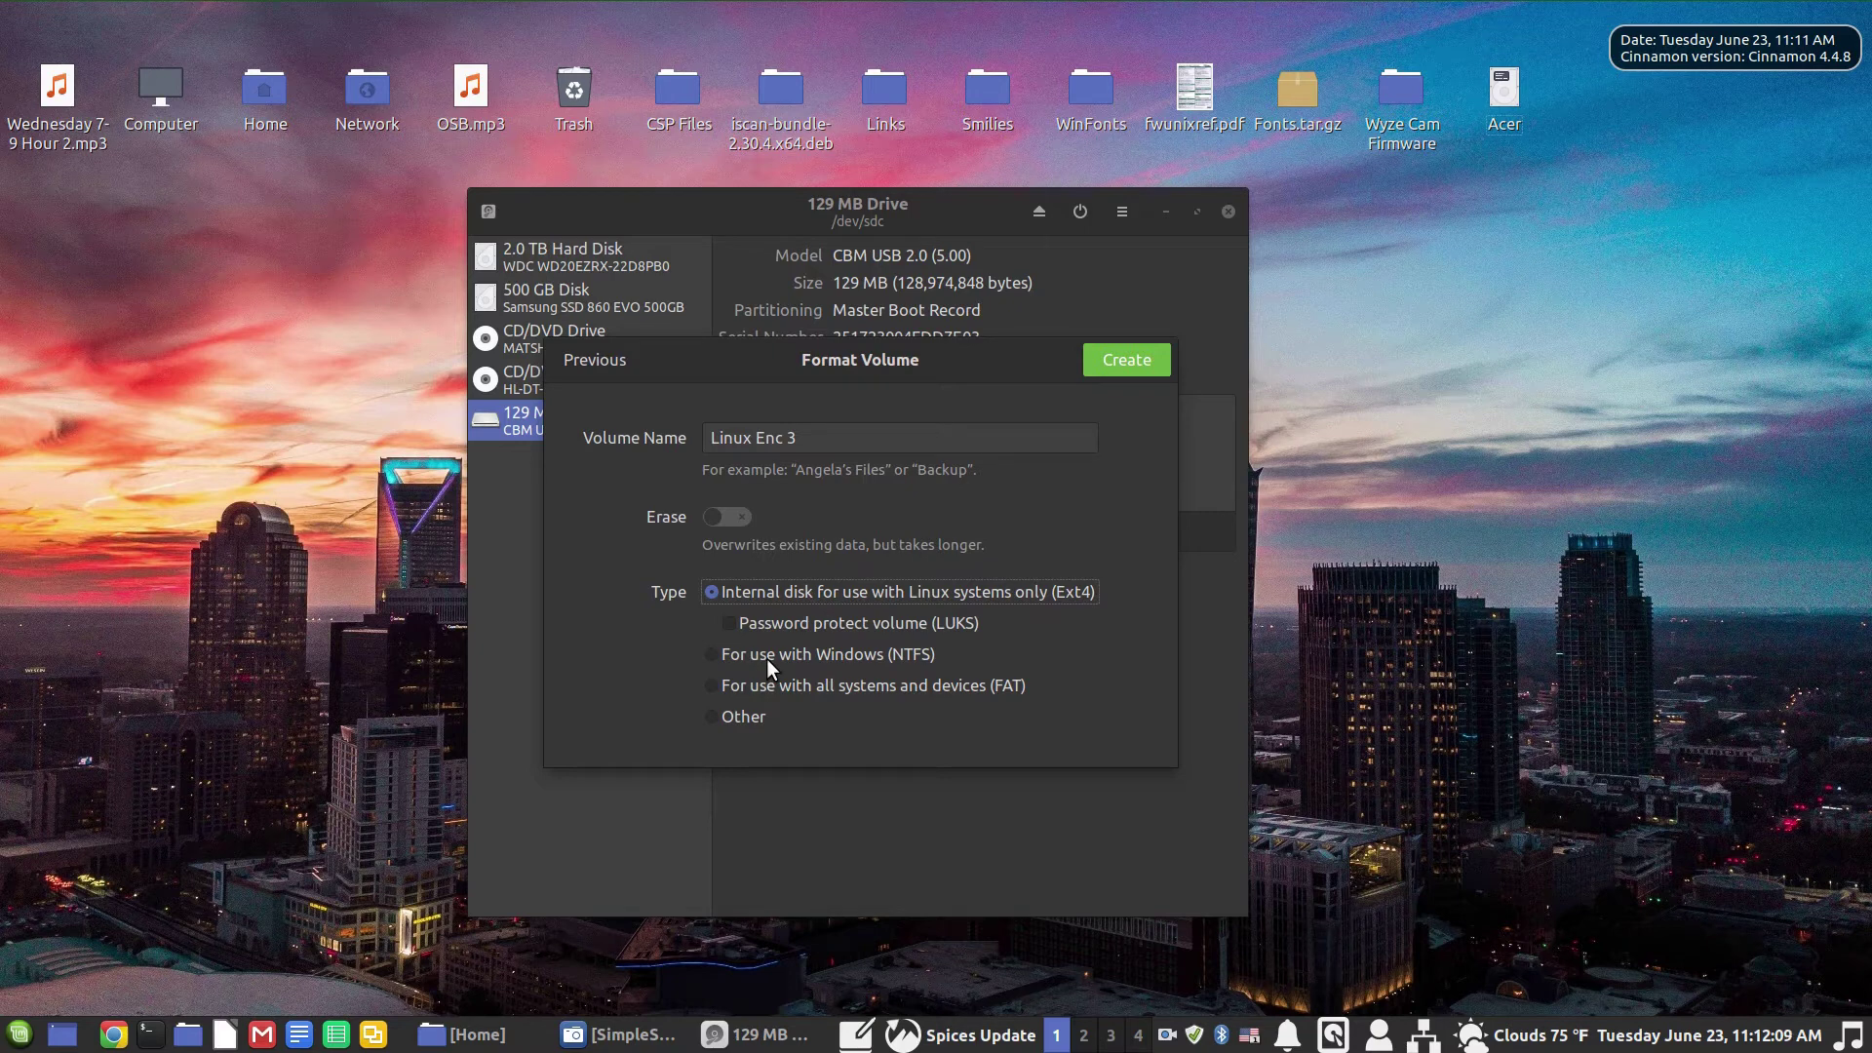
# Step: Enable LUKS password protection, enter and confirm the passphrase, and create the volume
pyautogui.click(727, 622)
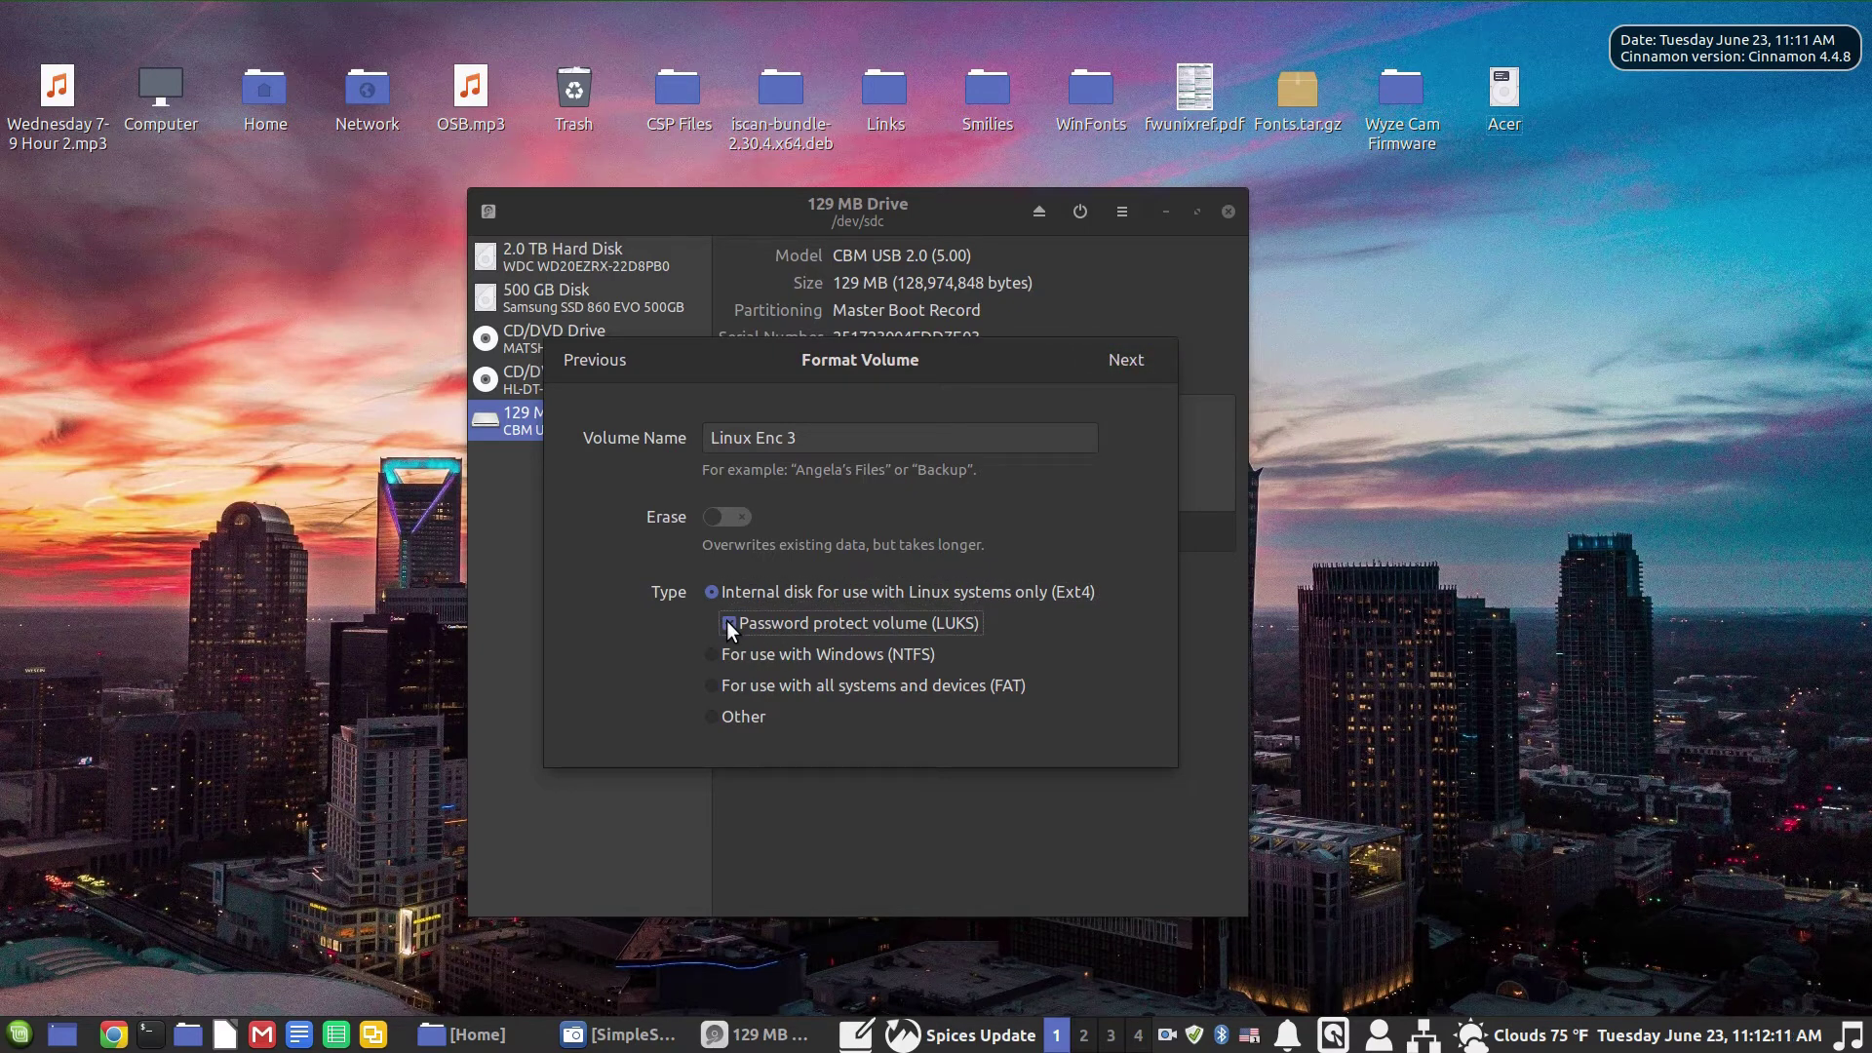
pyautogui.click(1123, 359)
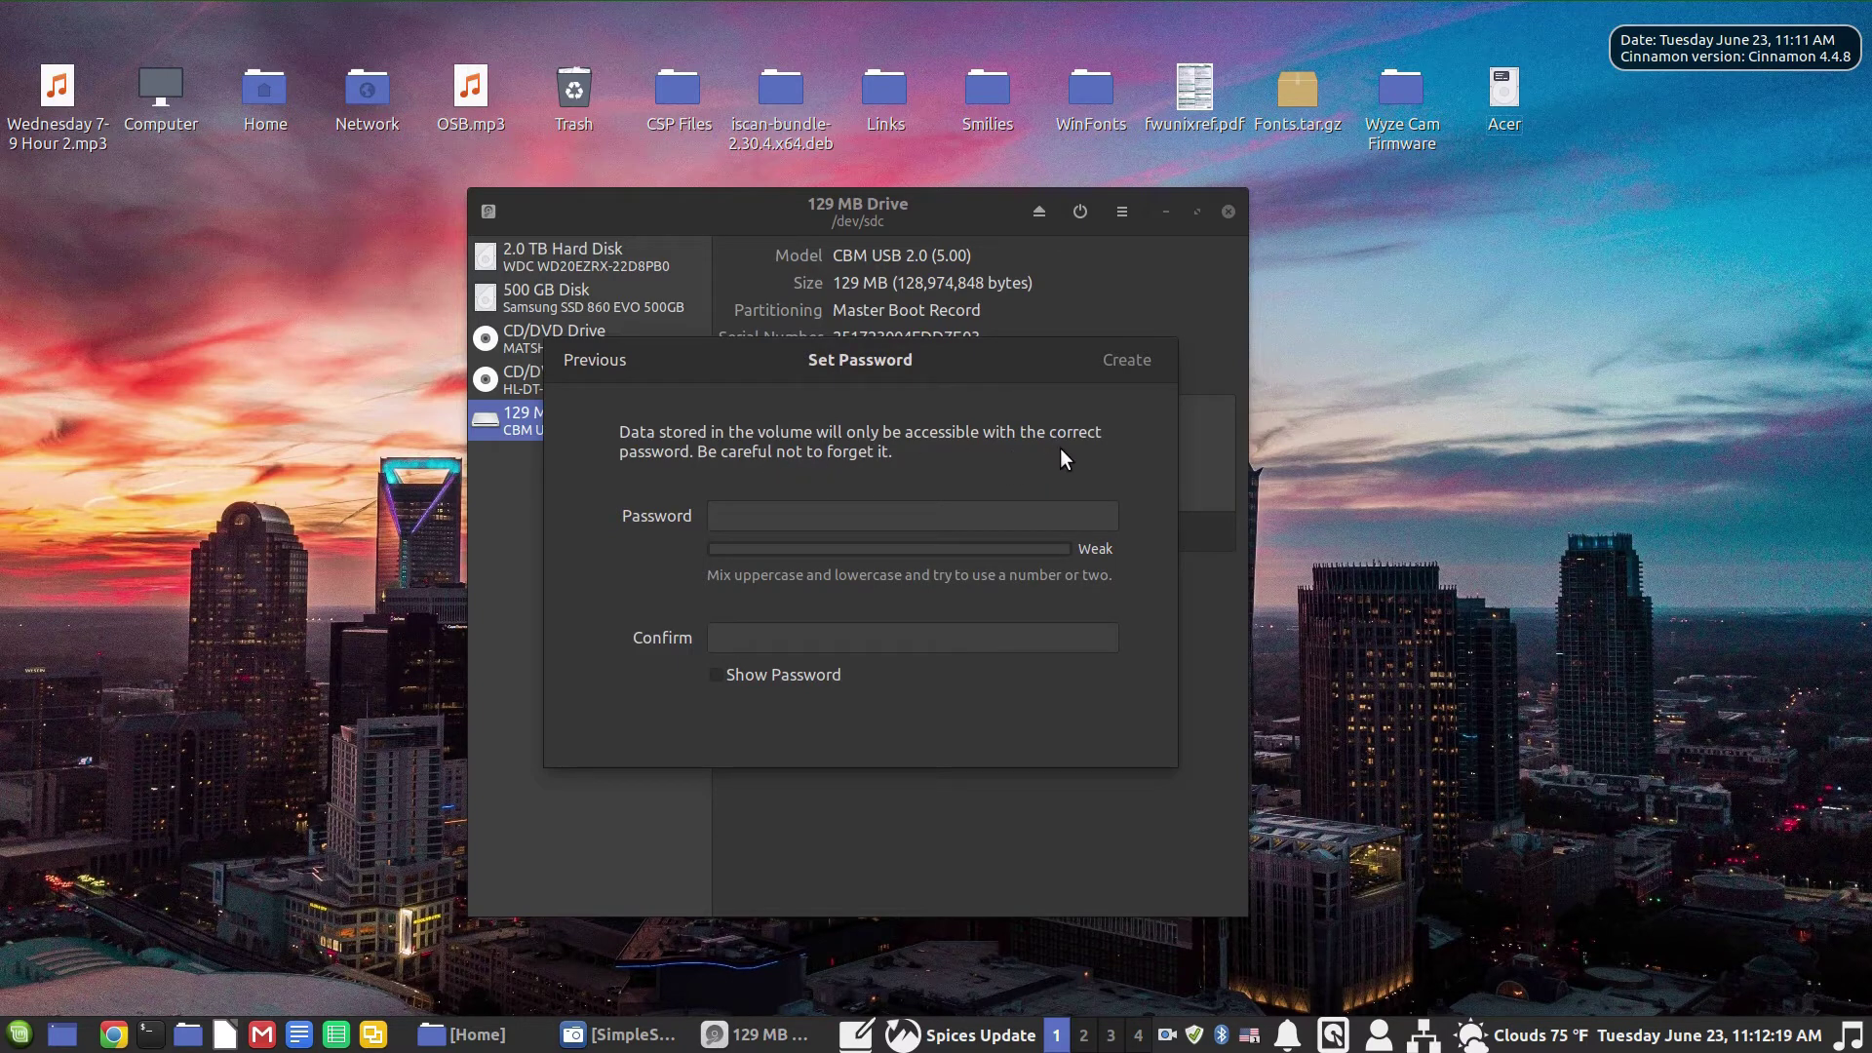
pyautogui.click(753, 515)
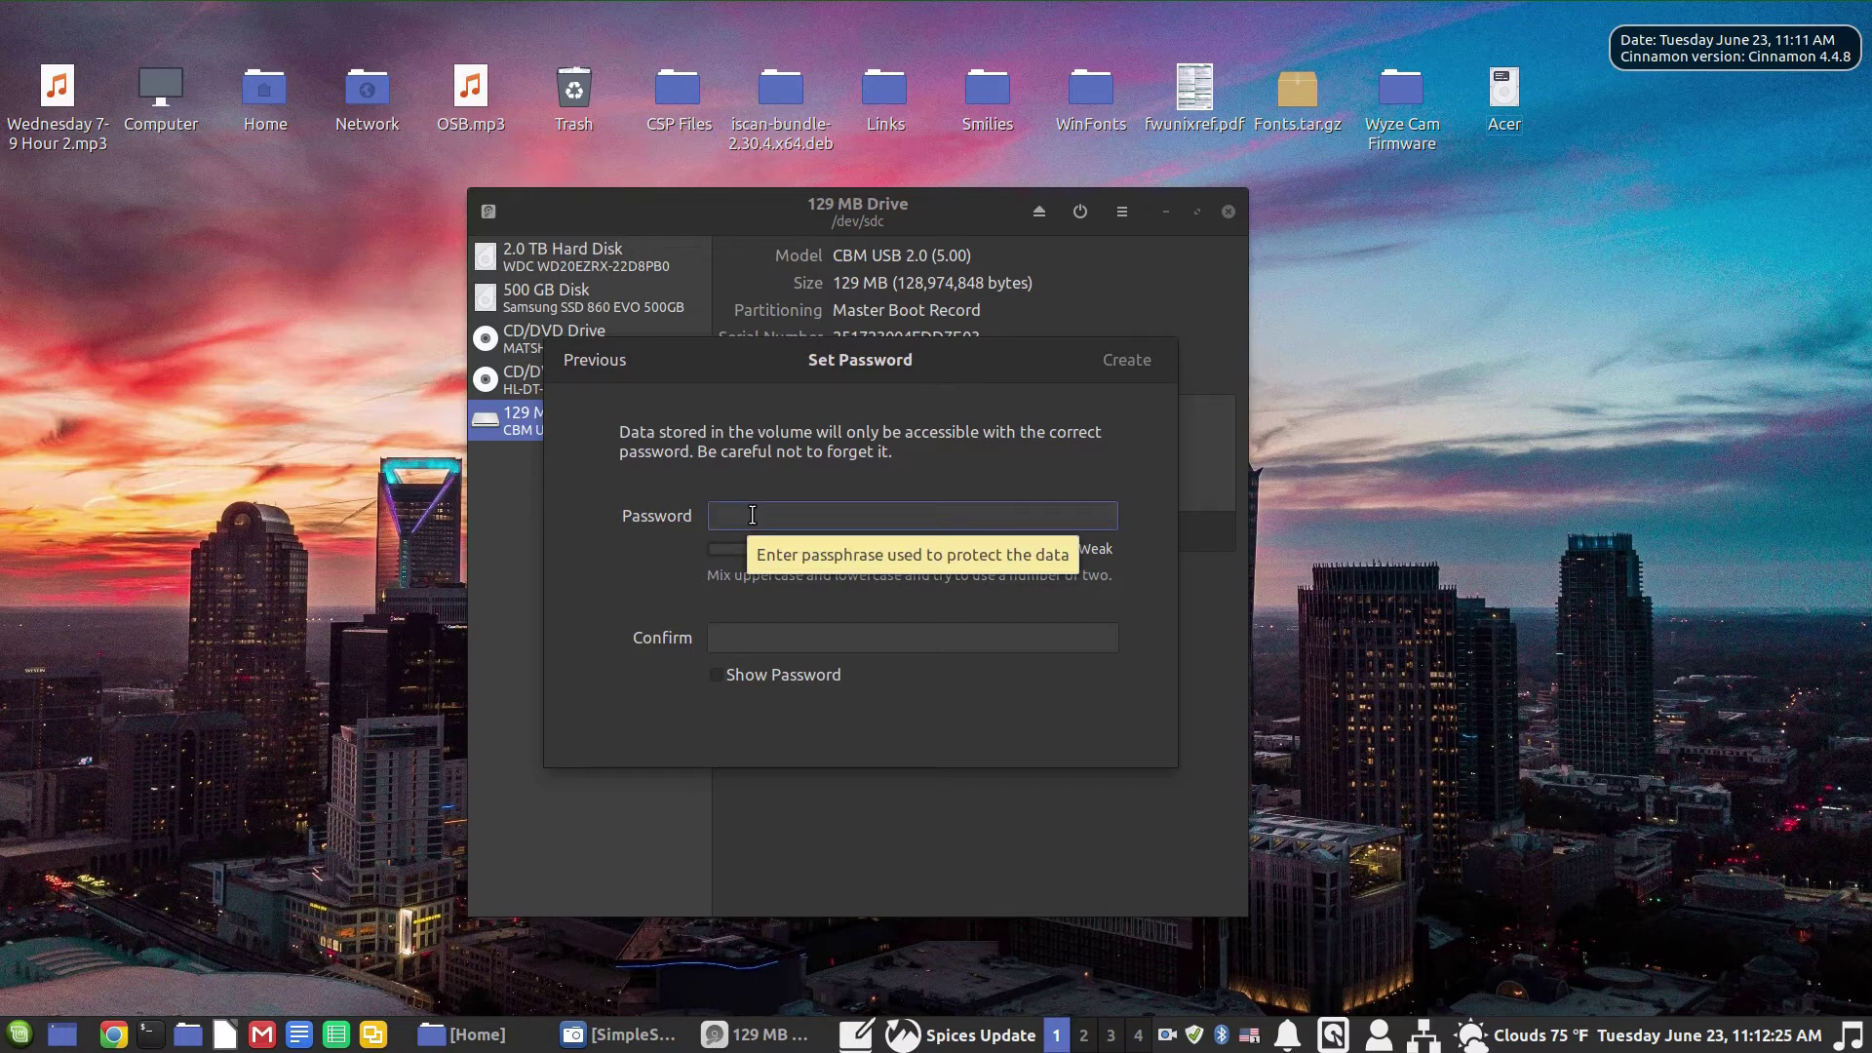
pyautogui.write('*****')
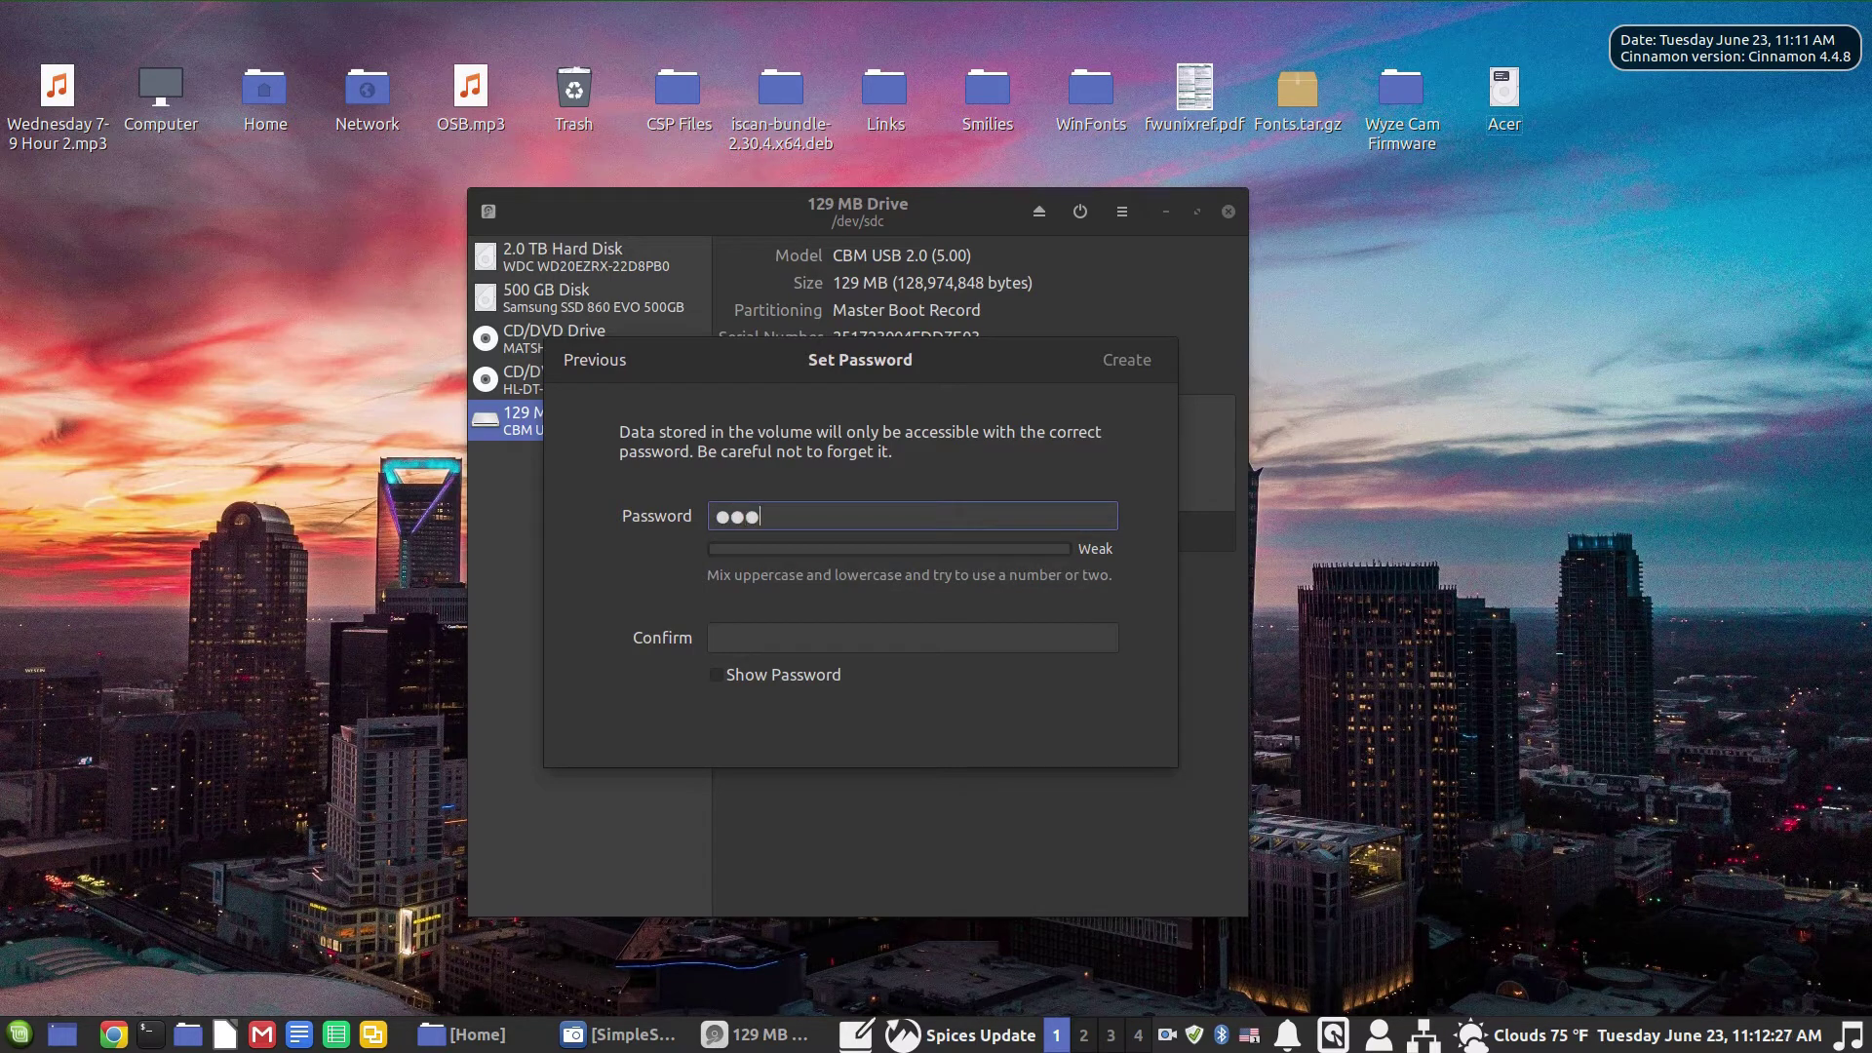
pyautogui.write('******')
pyautogui.press('Tab')
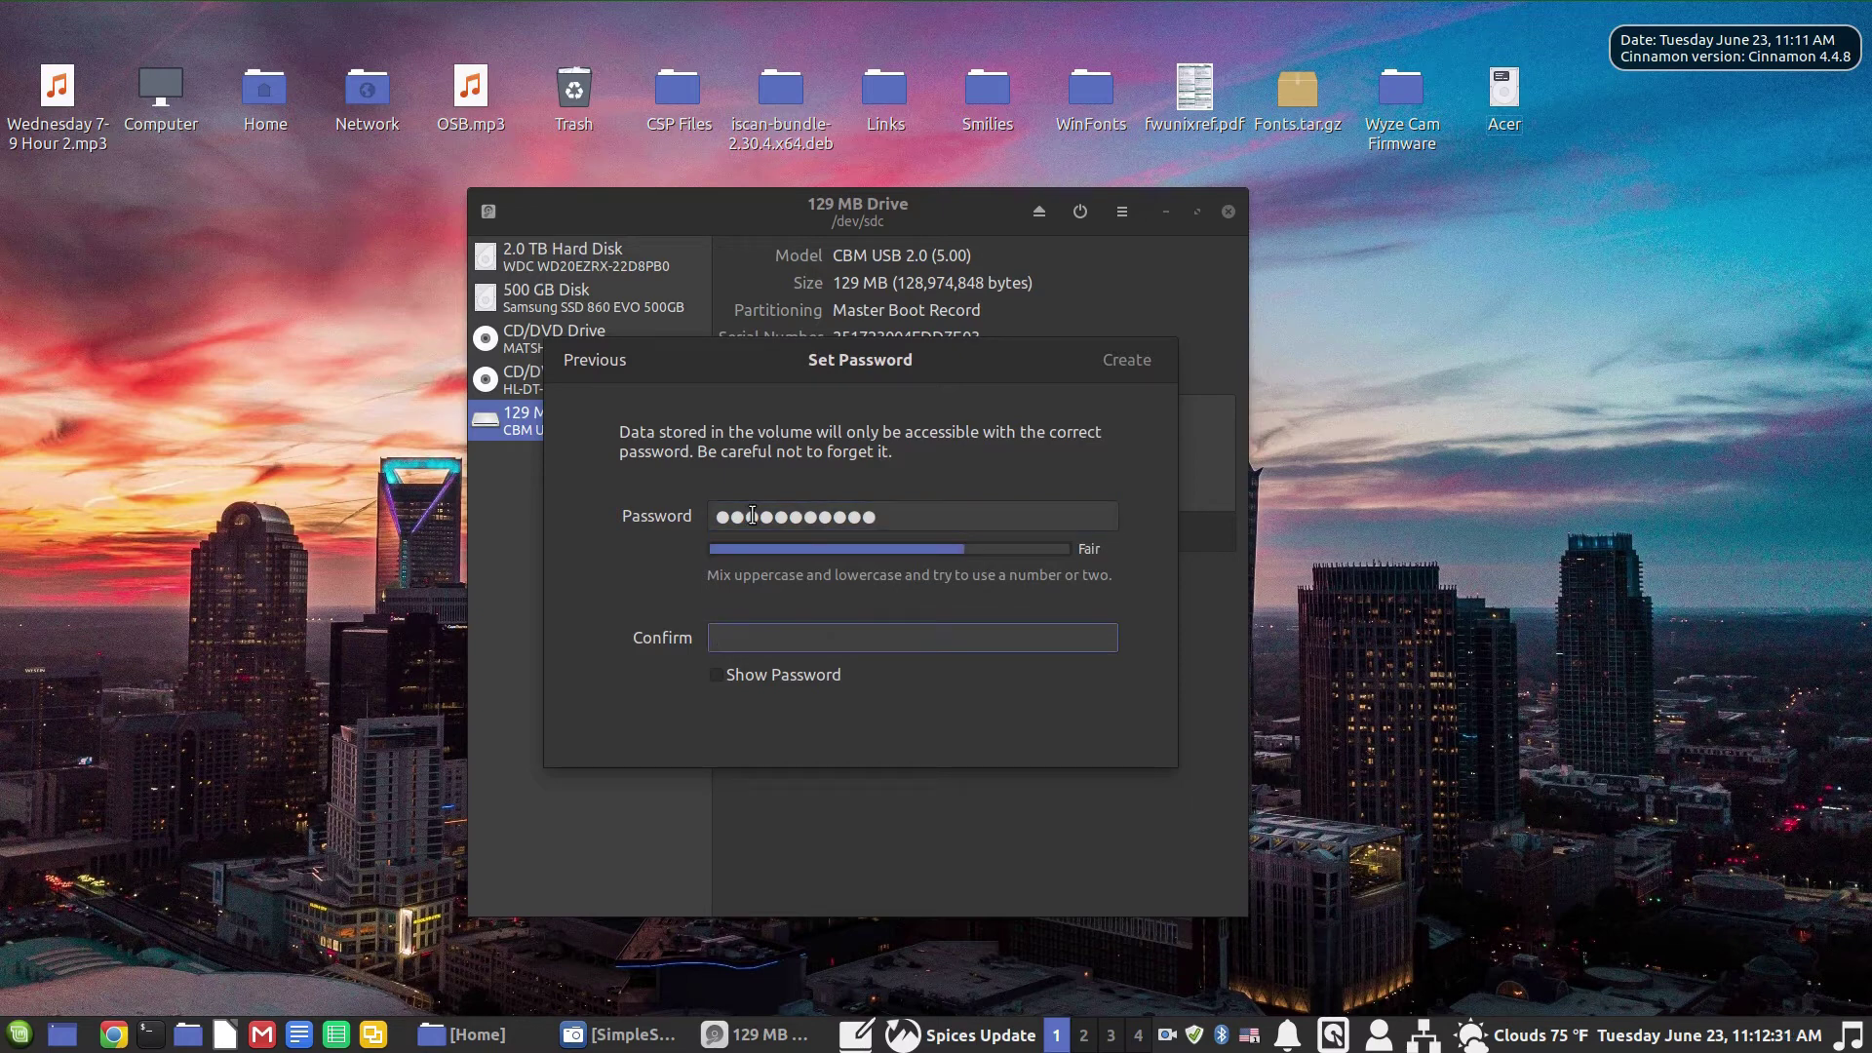
pyautogui.write('***********')
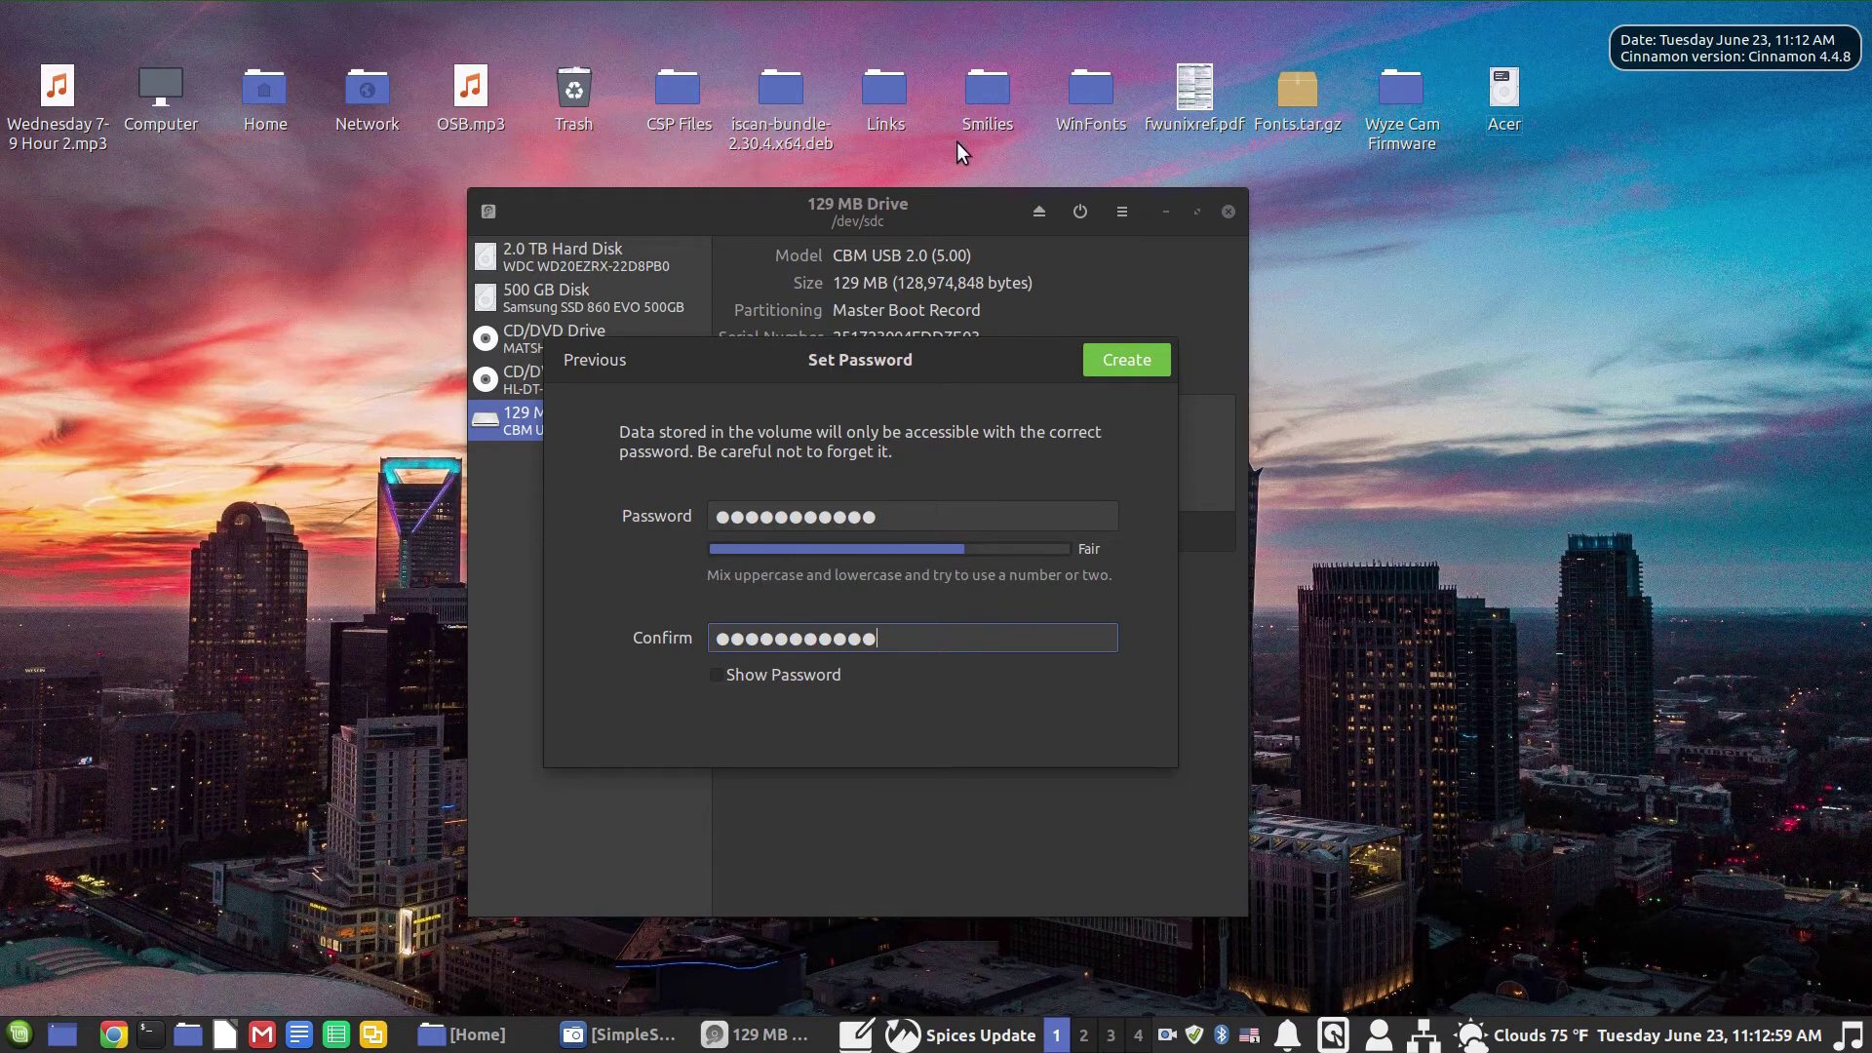
pyautogui.click(1127, 360)
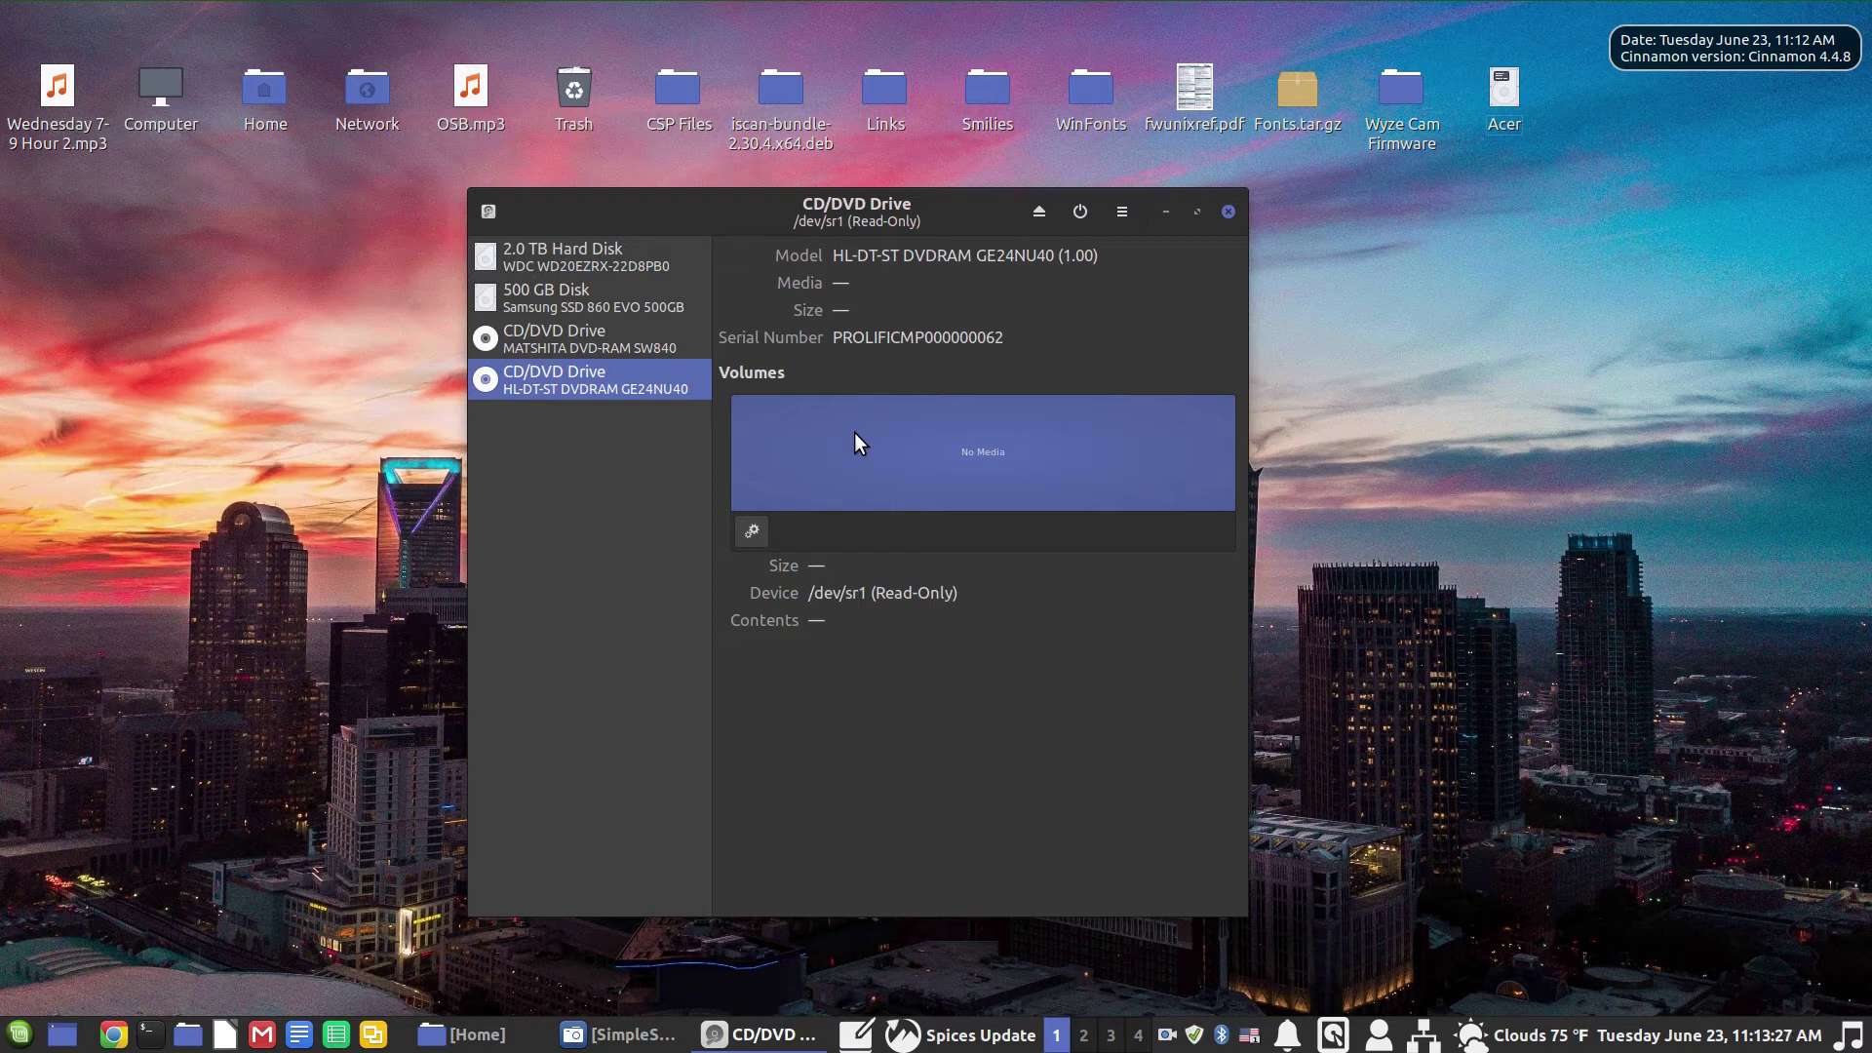
# Step: Close GNOME Disks once the encrypted volume has finished formatting
pyautogui.click(1226, 210)
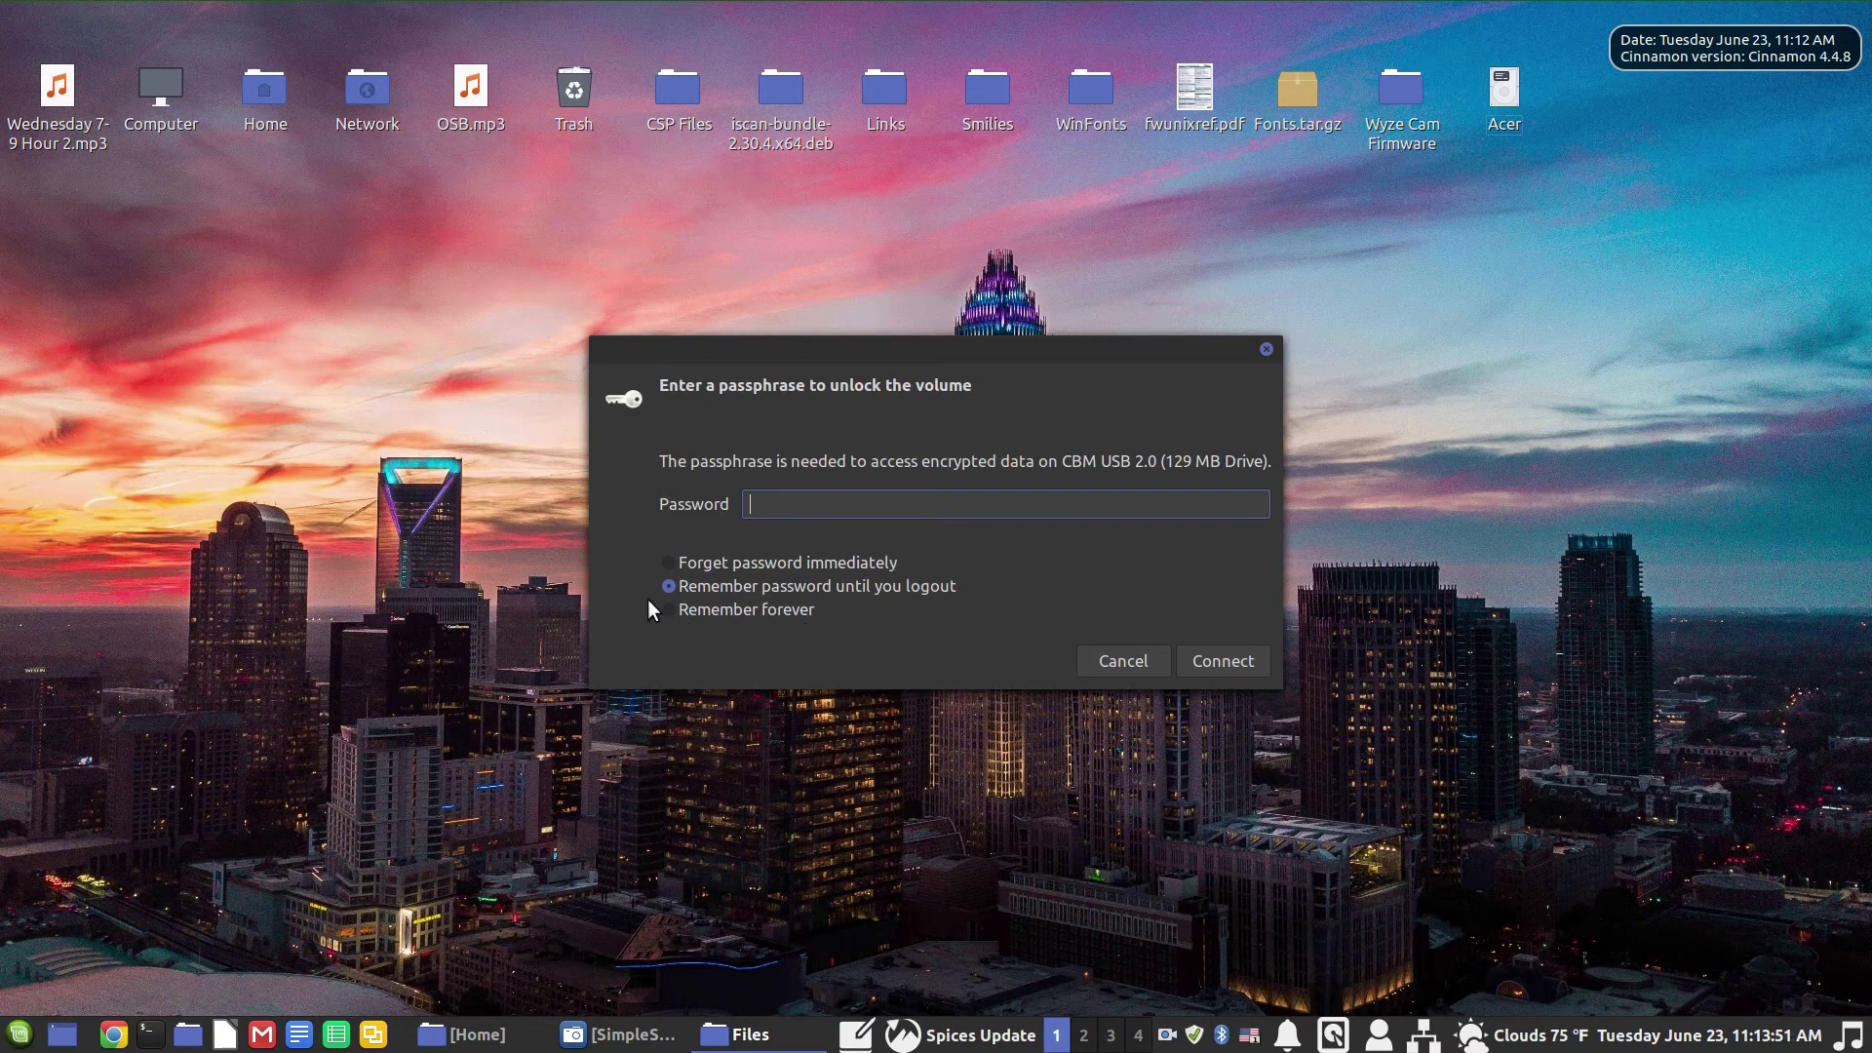
# Step: Unlock the encrypted volume with its passphrase, choosing to forget the password immediately
pyautogui.click(675, 560)
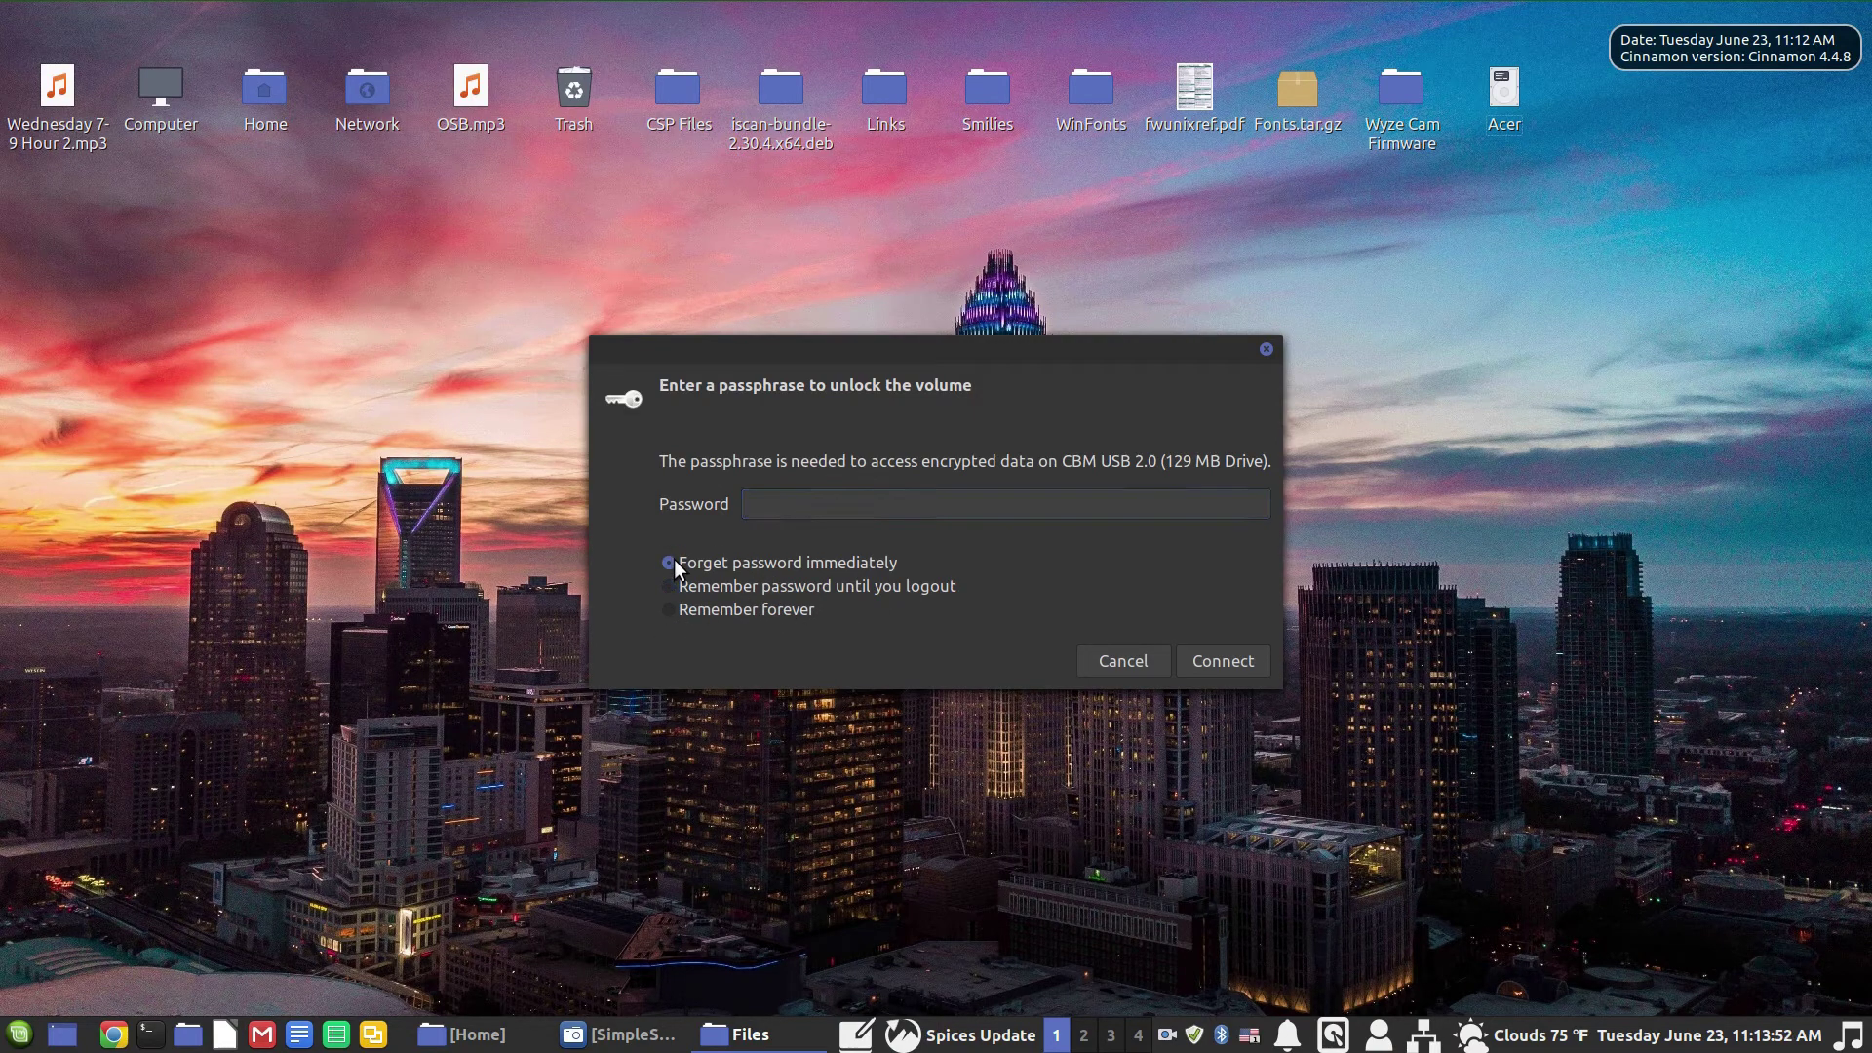
pyautogui.click(764, 503)
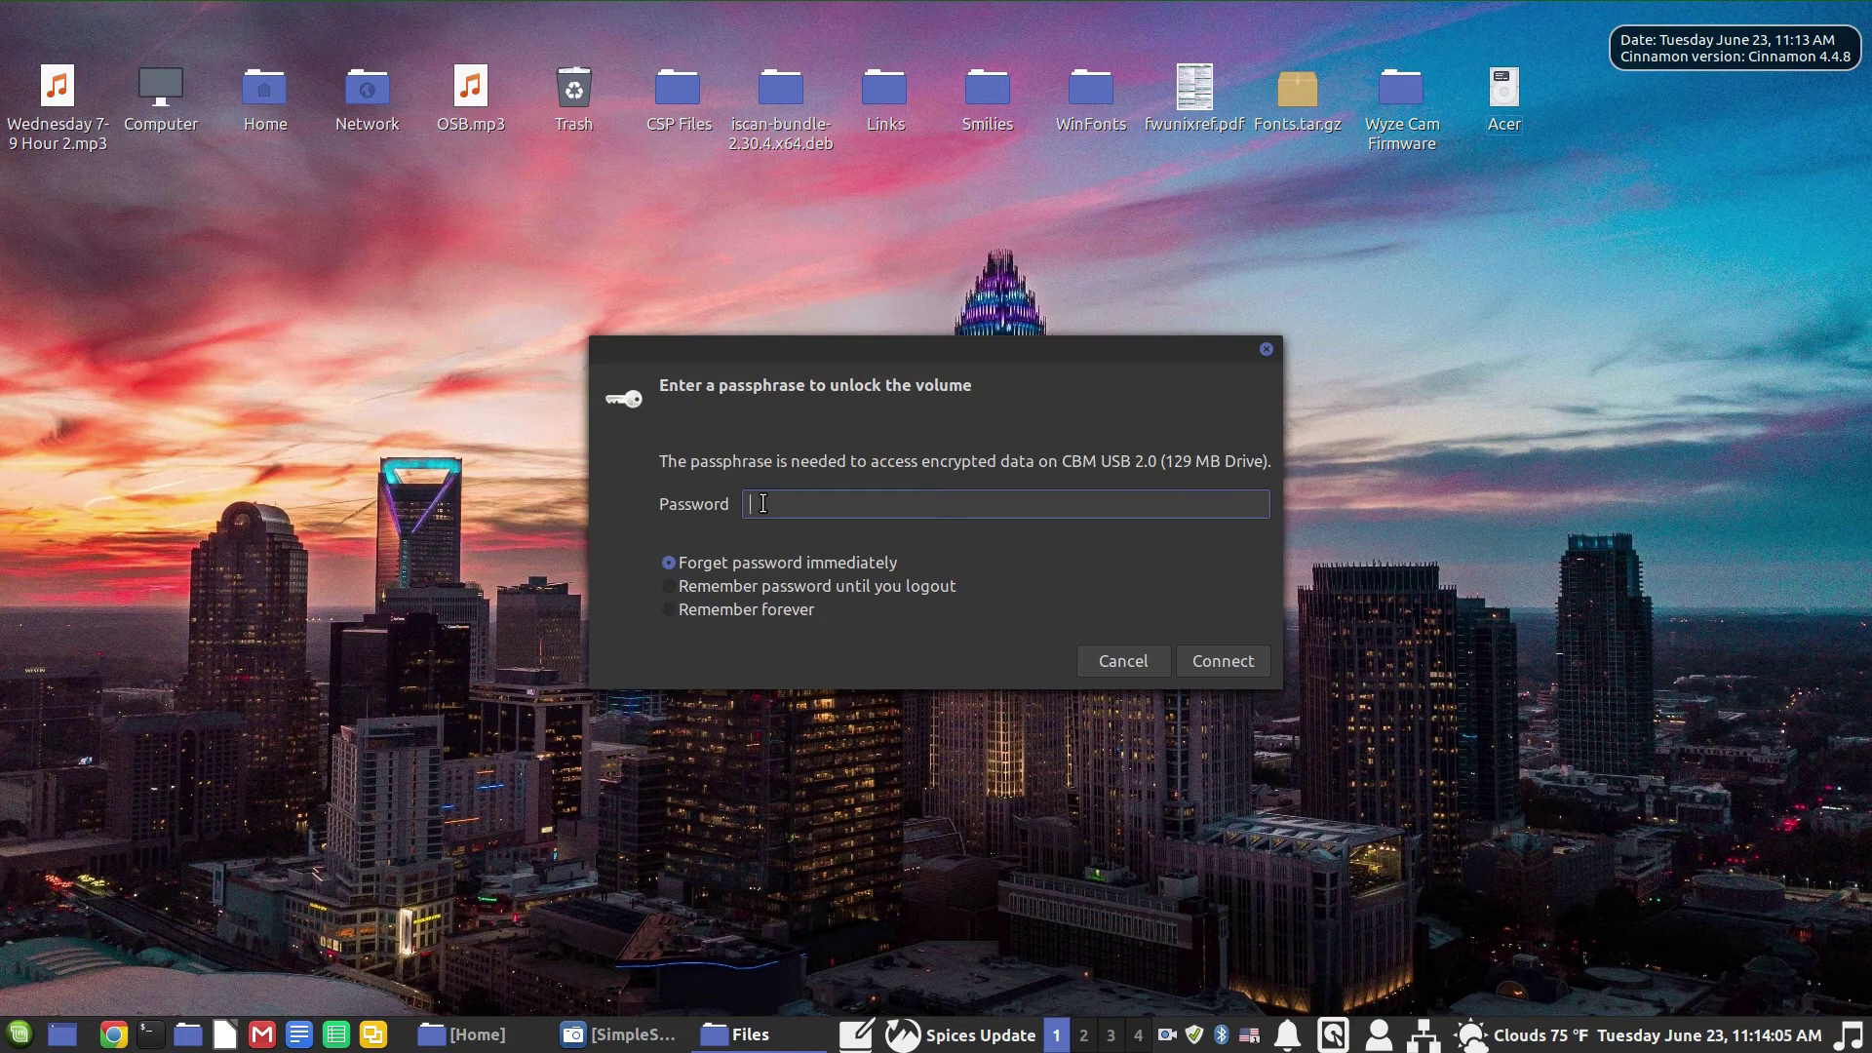
pyautogui.write('1234567890')
pyautogui.press('Return')
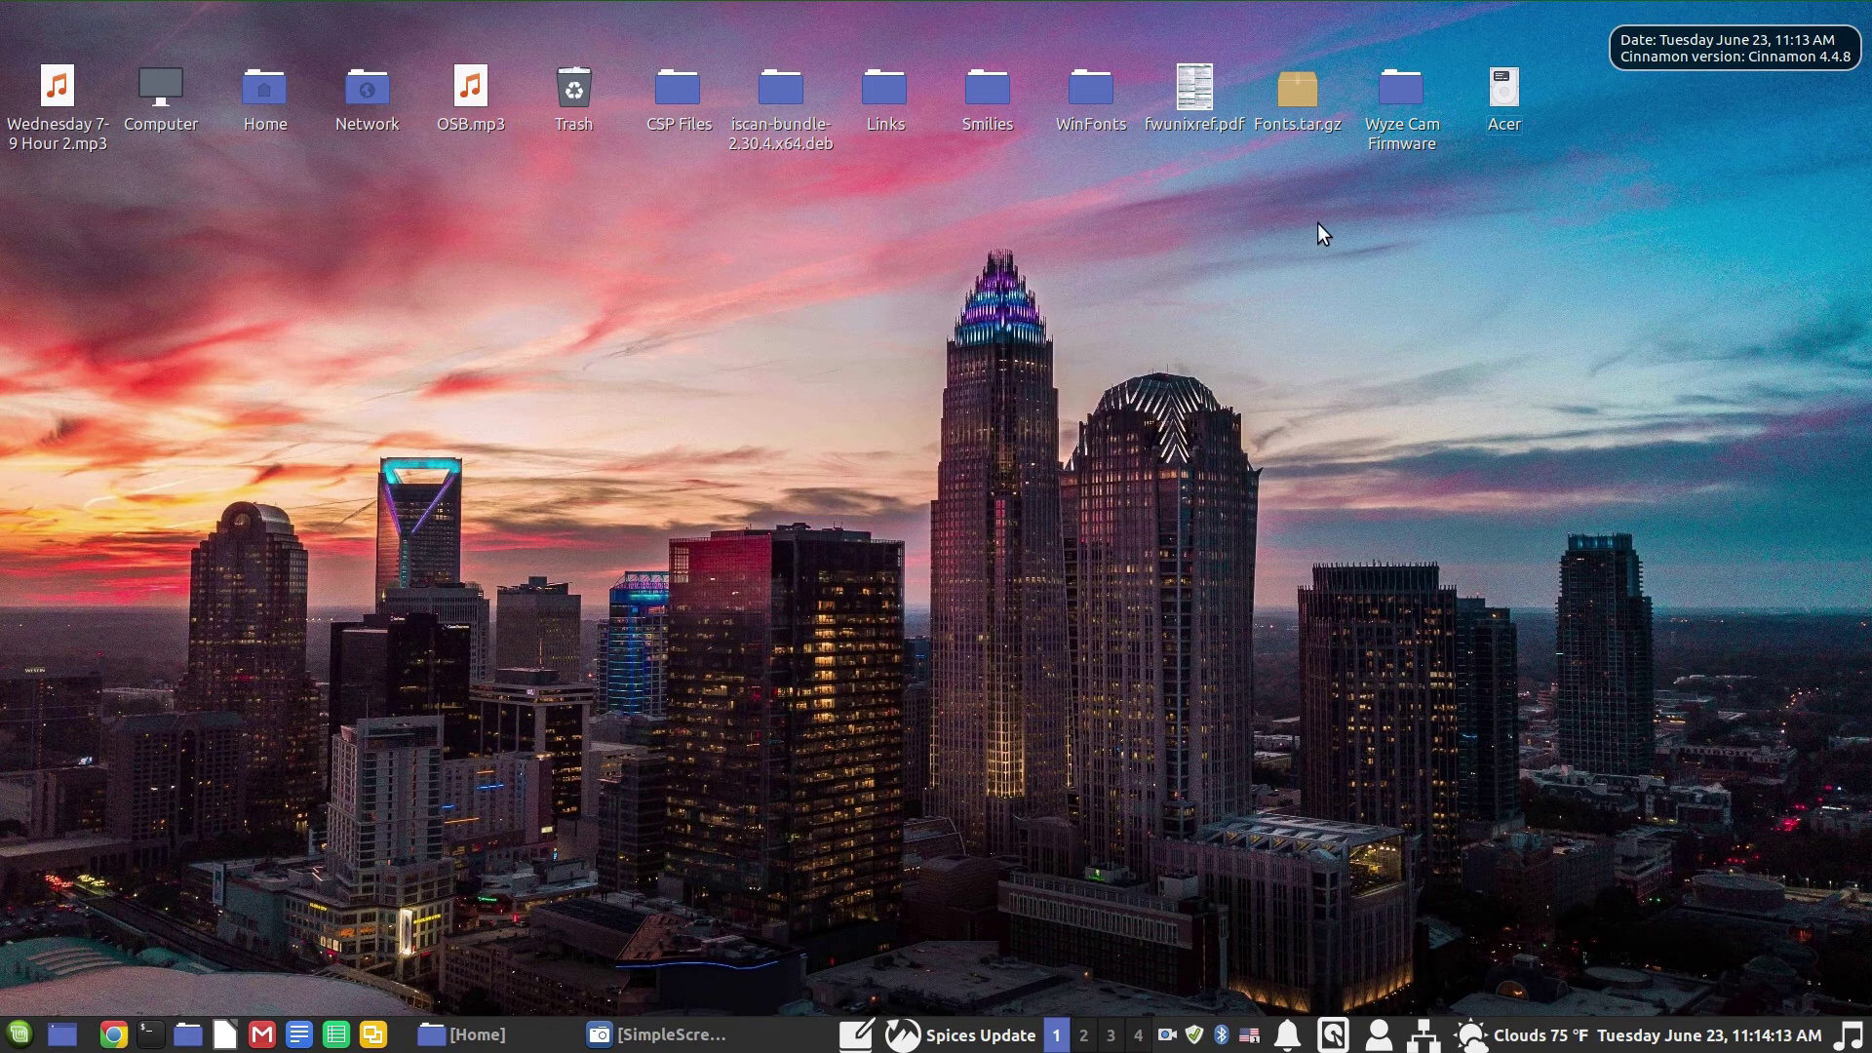
# Step: Open the Linux Enc 3 desktop drive in Nemo, showing the empty volume with 107.3 MB free
pyautogui.doubleClick(1579, 114)
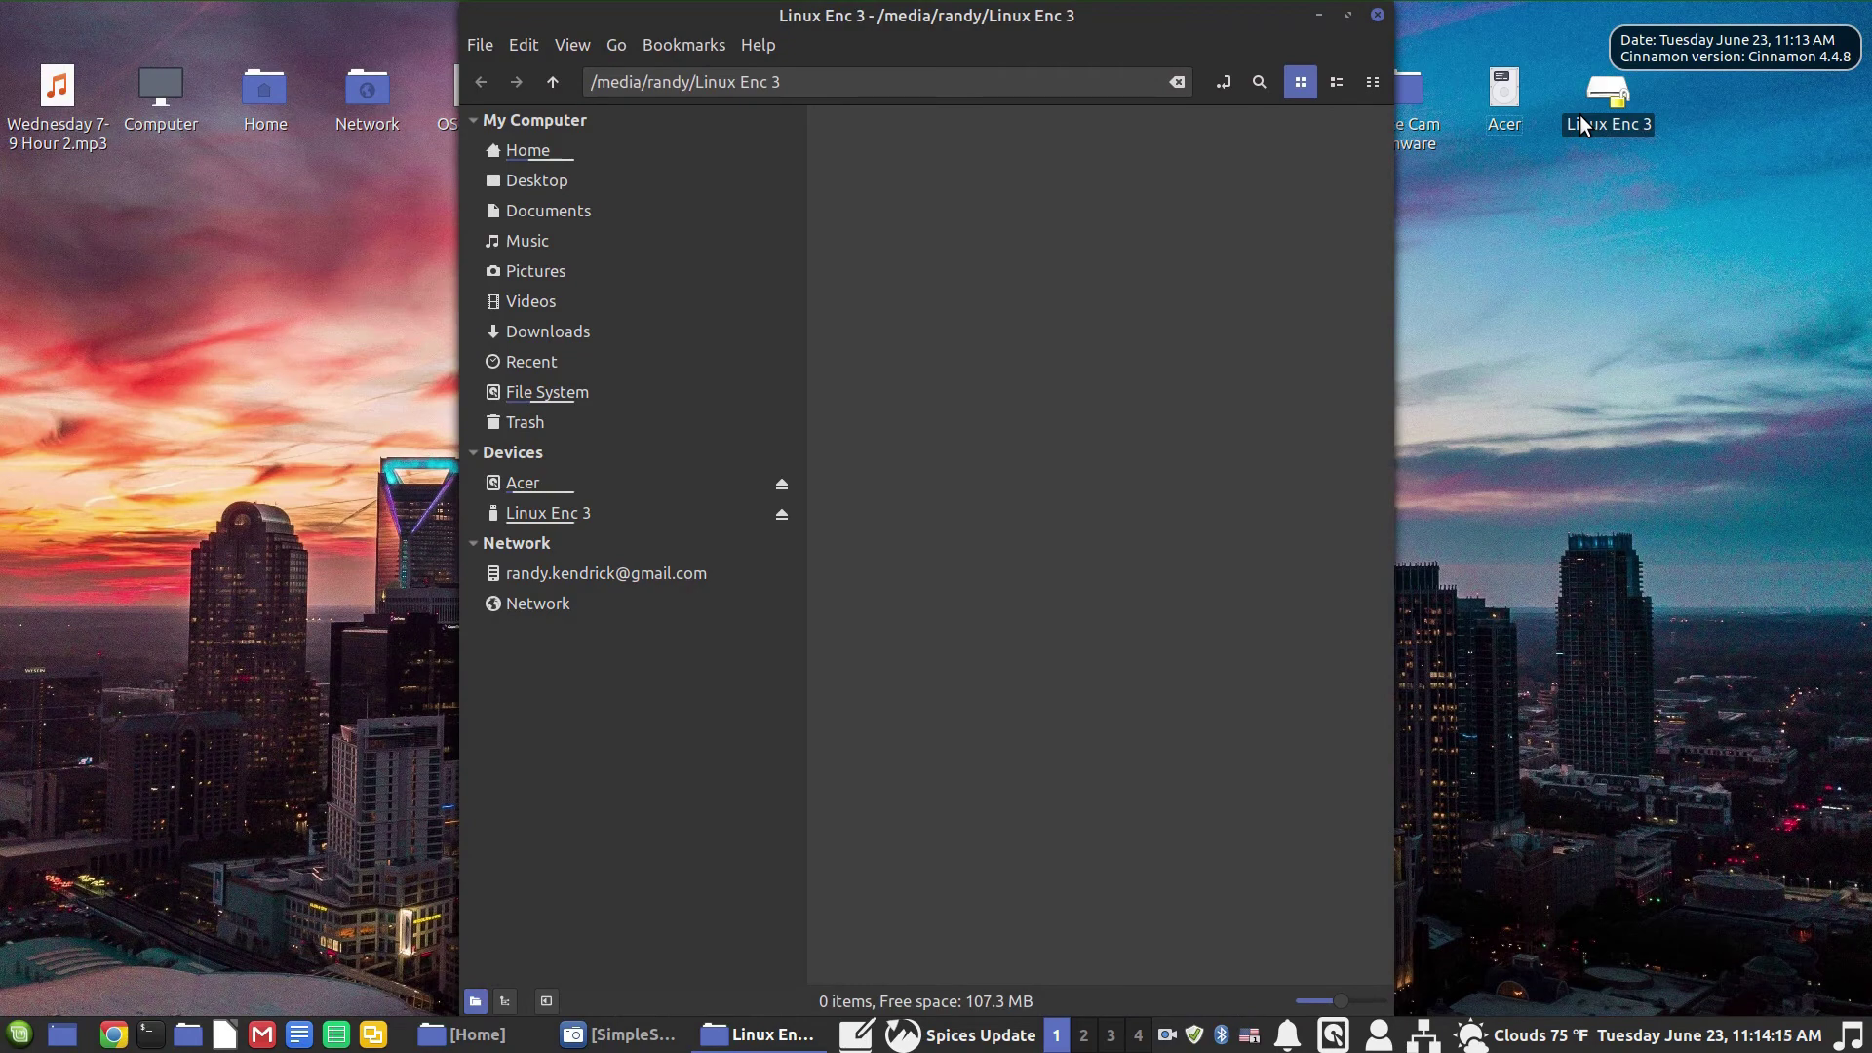
pyautogui.click(1596, 123)
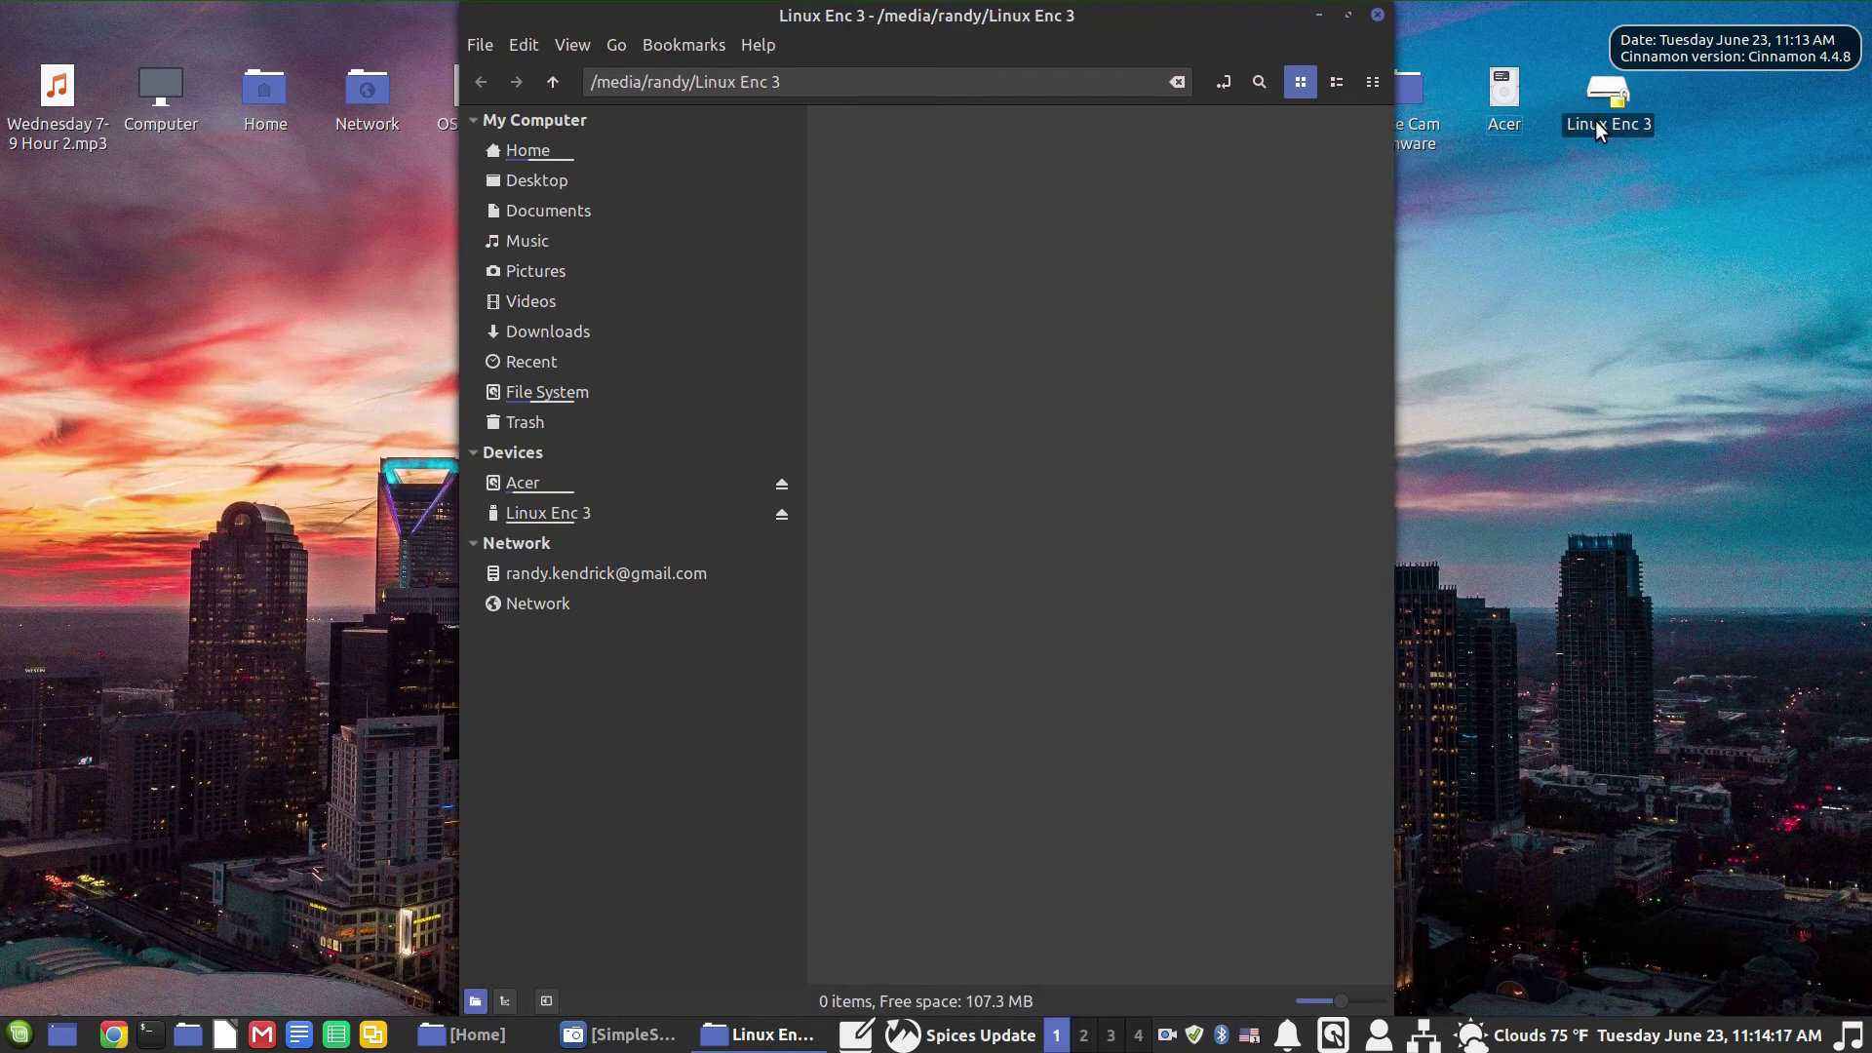